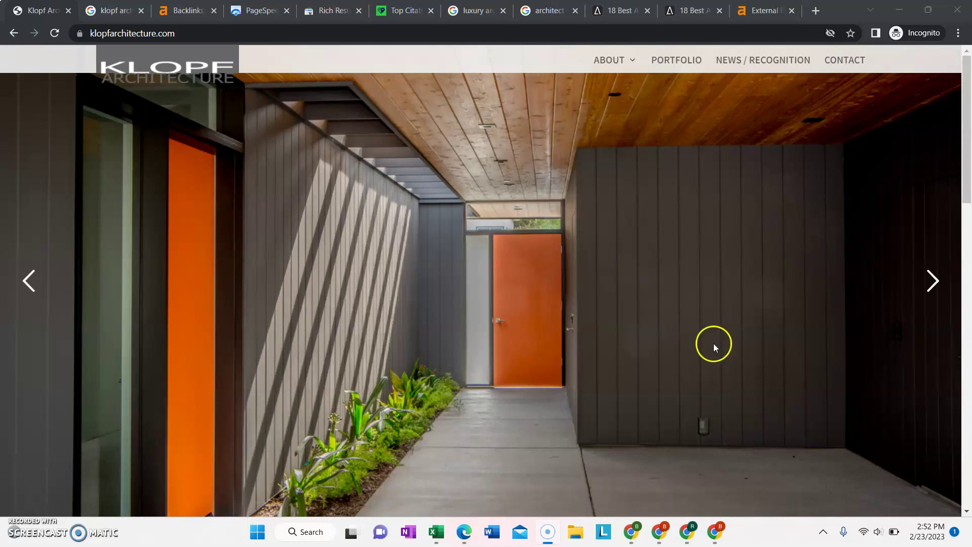
Step: Advance the Klopf Architecture homepage slider twice and glance at the klopf architecture search results
left_click(931, 282)
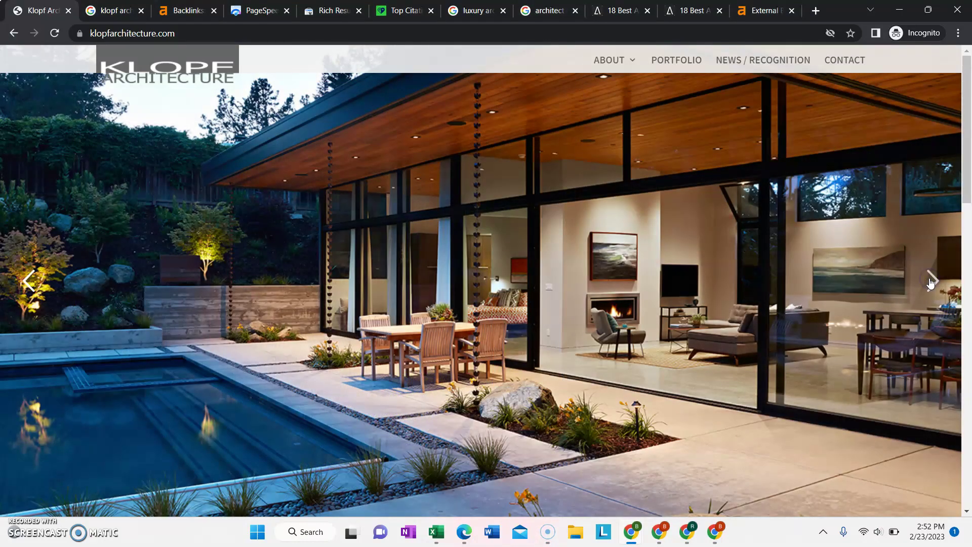
left_click(931, 282)
scroll(827, 367, "down", 5)
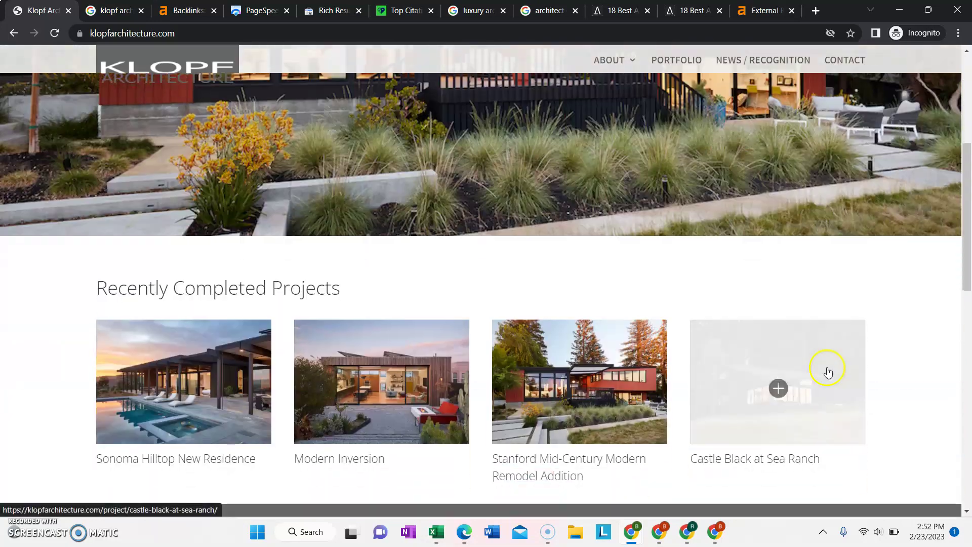
scroll(828, 372, "down", 10)
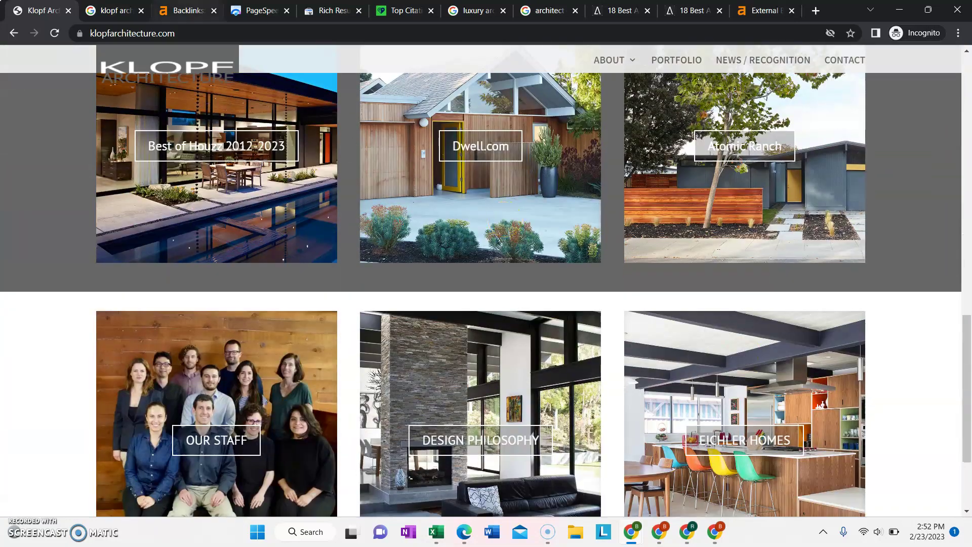
key("ctrl+Tab")
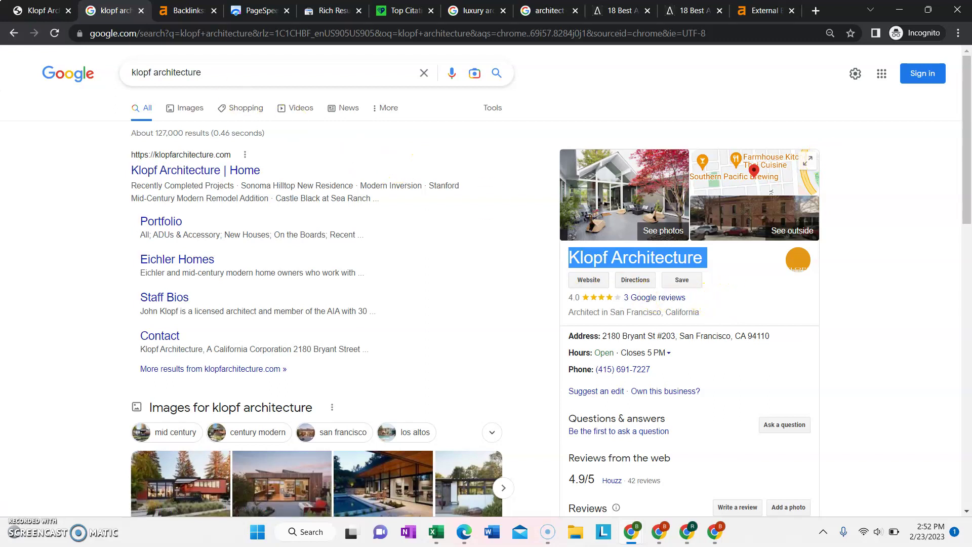
key("alt+Tab")
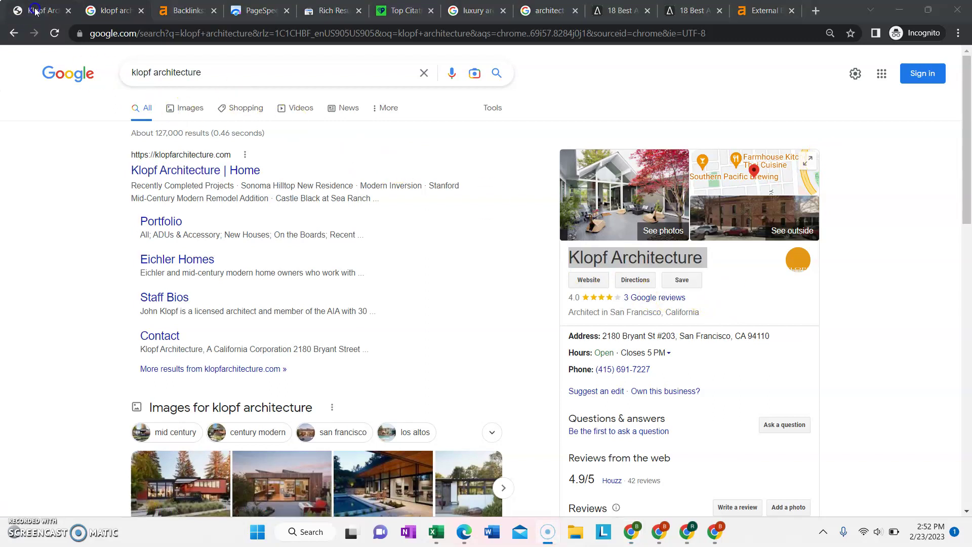
left_click(35, 11)
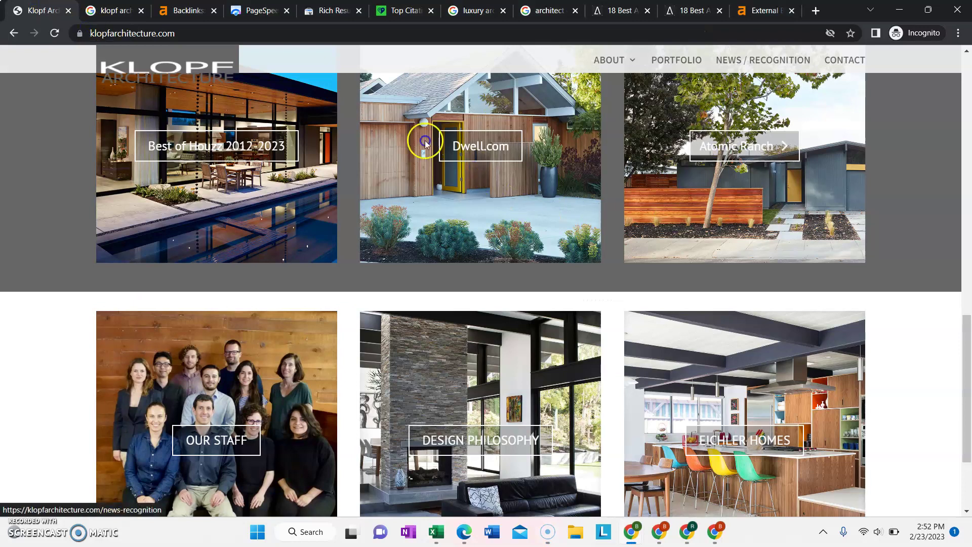
Step: Scroll the Klopf homepage and advance its slider to another photo
scroll(277, 383, "down", 3)
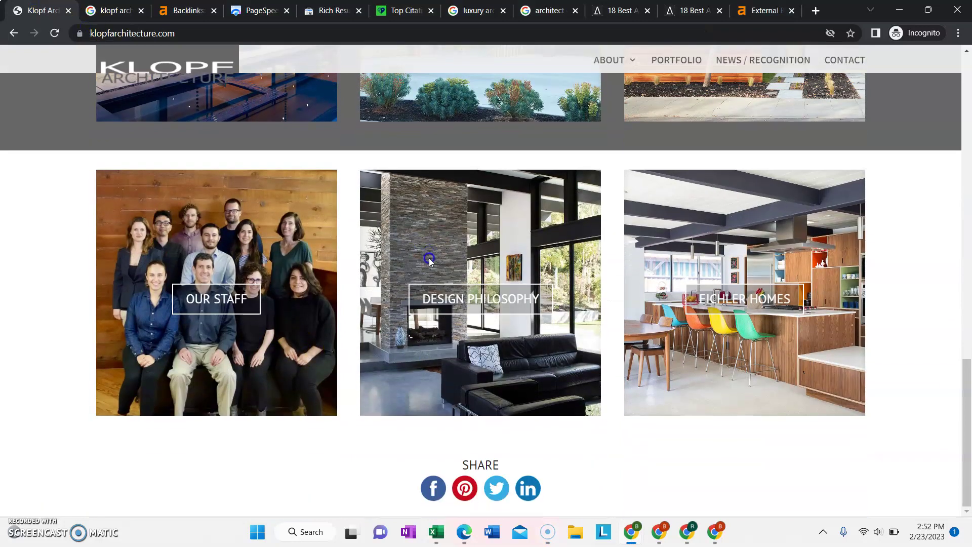
scroll(429, 259, "up", 15)
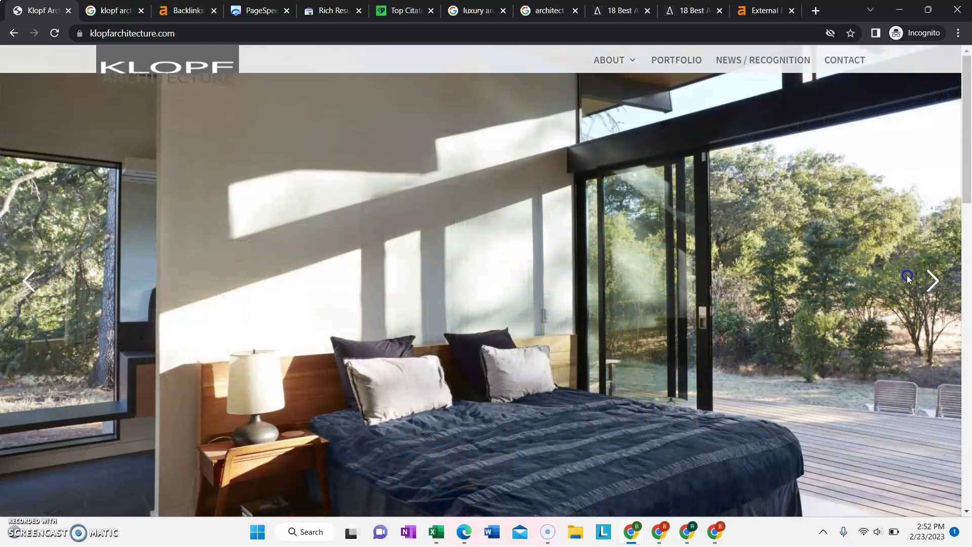
left_click(930, 282)
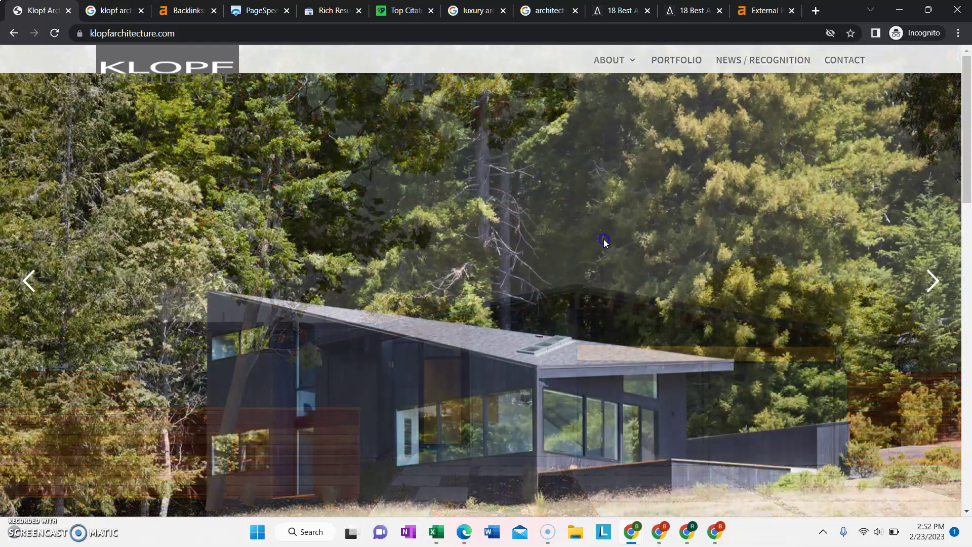
scroll(614, 226, "down", 2)
scroll(613, 224, "down", 4)
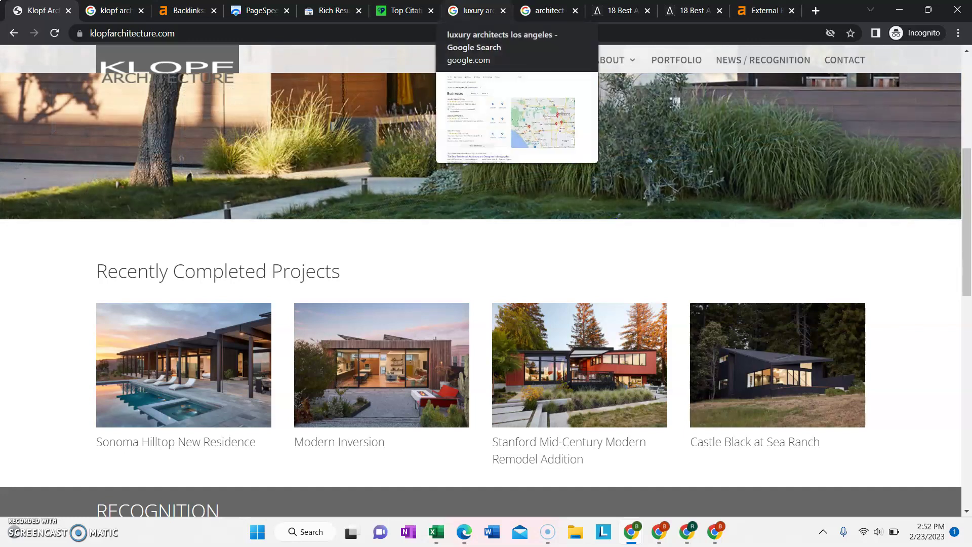
Step: Review the 'luxury architects los angeles' results and select the query before moving to San Francisco results
left_click(474, 10)
scroll(340, 152, "up", 1)
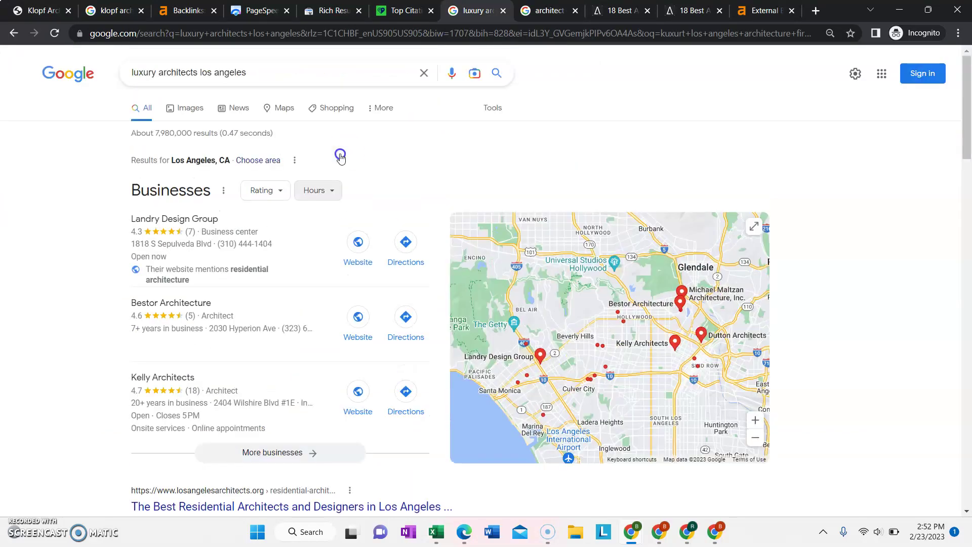
triple_click(216, 76)
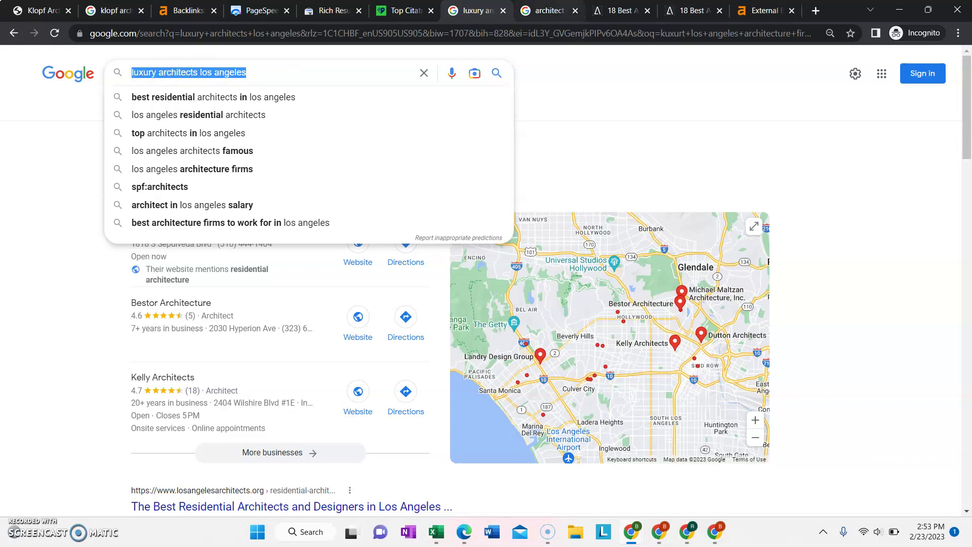
key("ctrl+Tab")
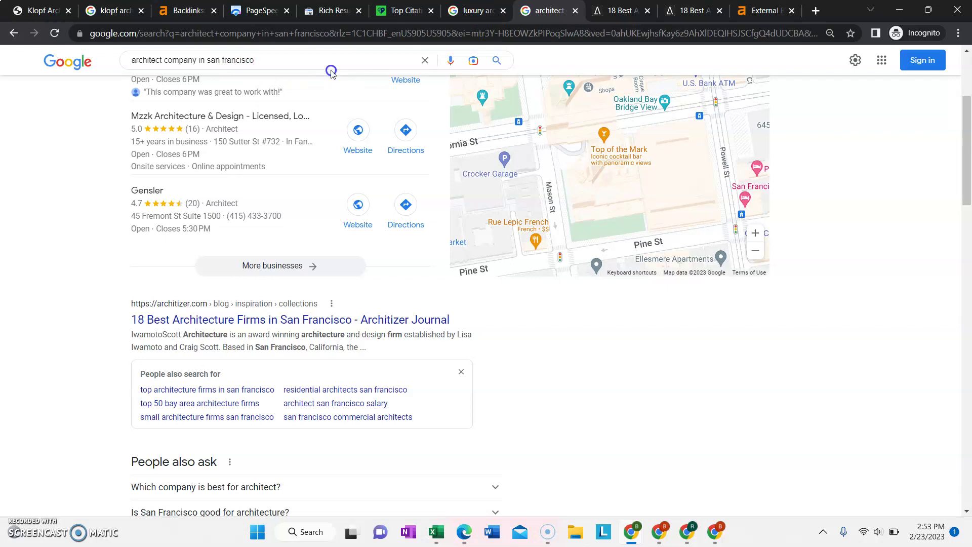
Step: Scroll through the Klopf Architecture homepage and select the klopfarchitecture.com address before moving to Ahrefs Backlinks
key("ctrl+1")
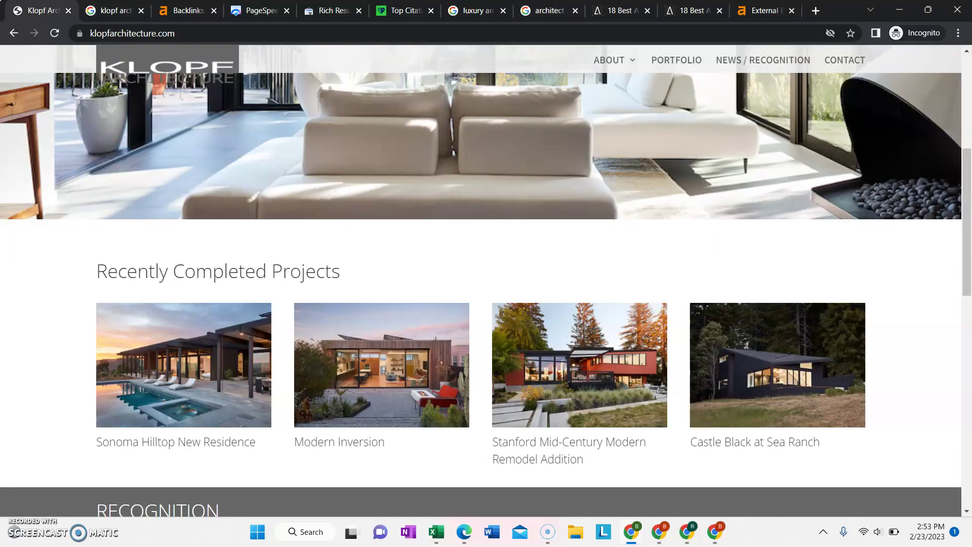
scroll(208, 181, "up", 6)
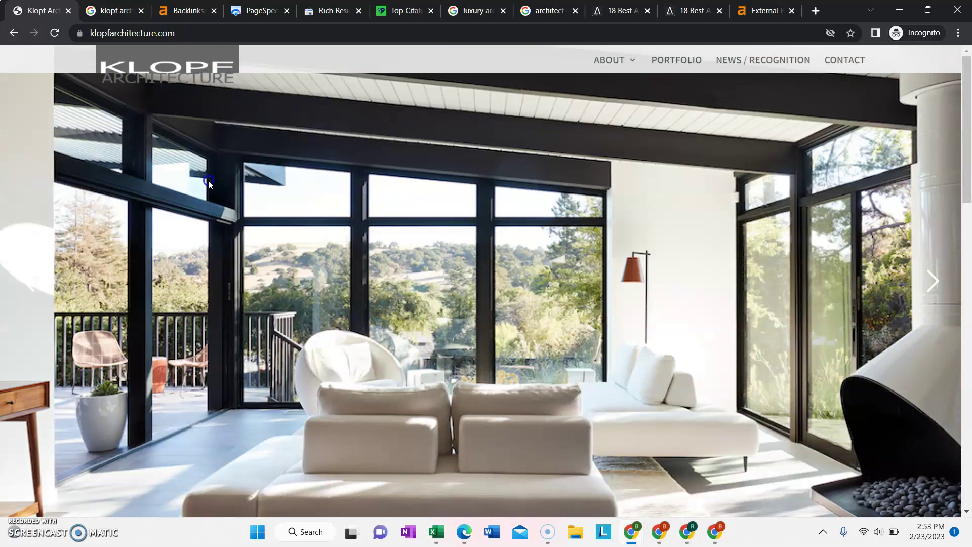
scroll(471, 199, "down", 6)
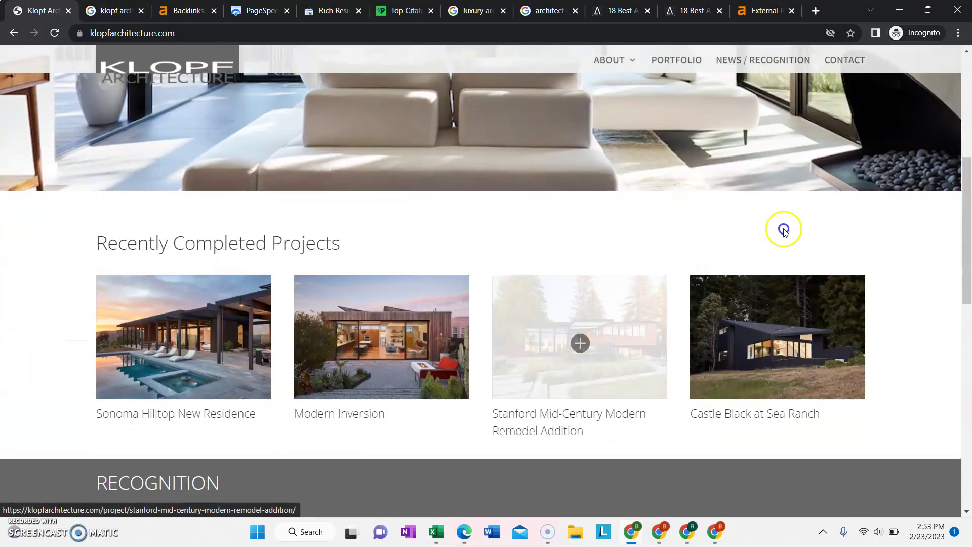
scroll(580, 377, "down", 11)
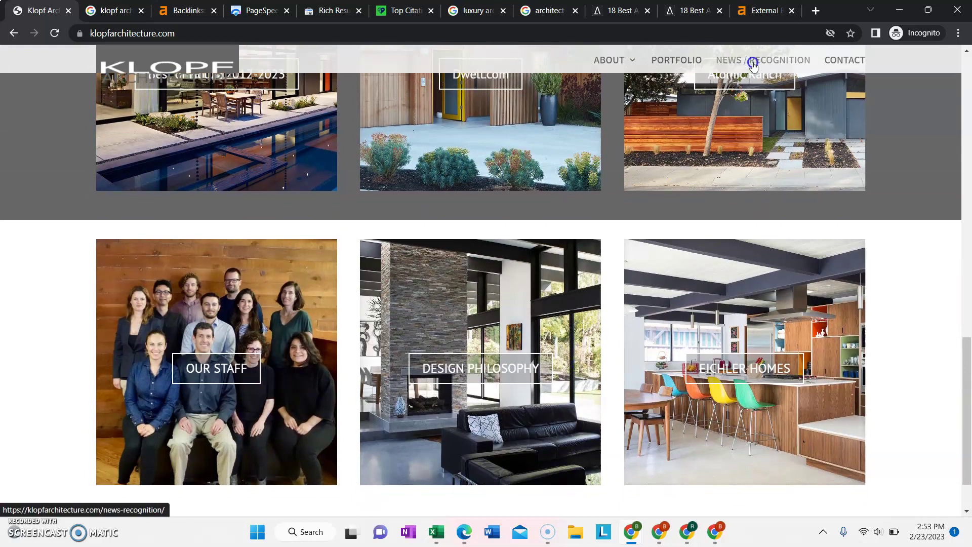
left_click(132, 40)
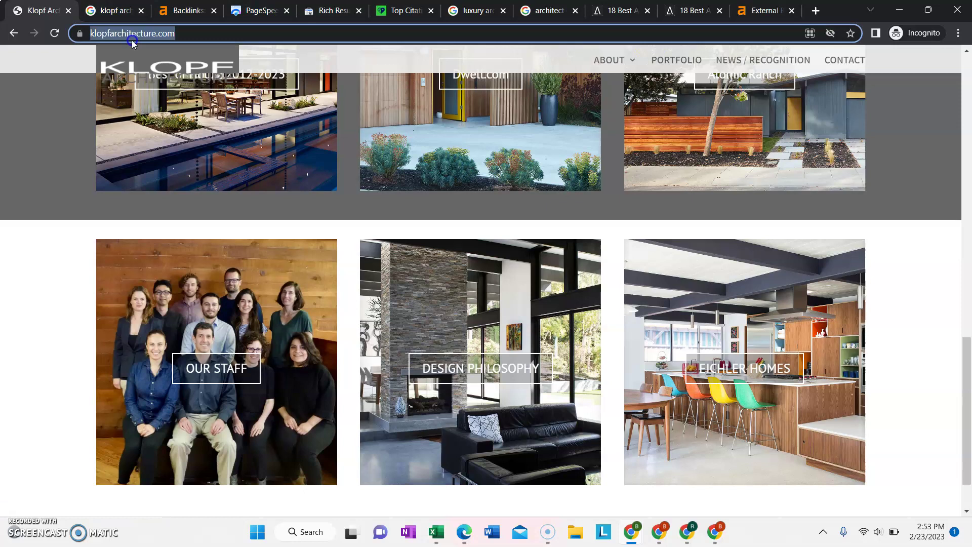
key("ctrl+Tab")
key("ctrl+Tab")
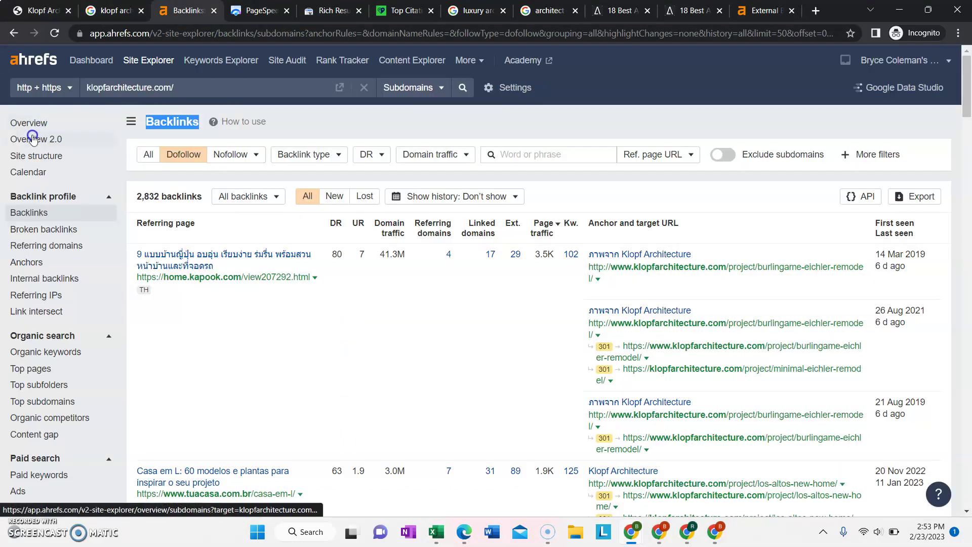
Step: From Overview 2.0, open klopfarchitecture.com's Organic keywords report and scroll through its 420 keywords
left_click(33, 139)
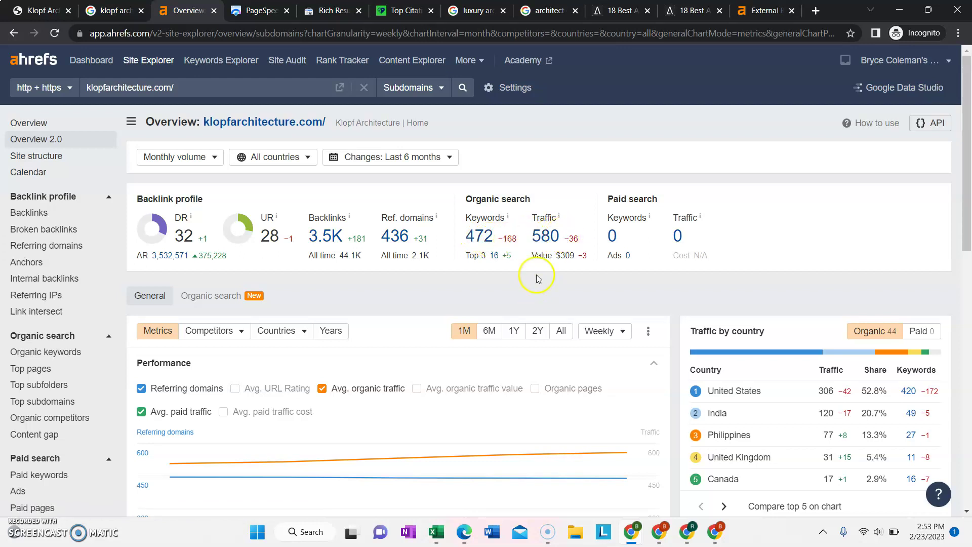
scroll(538, 278, "down", 1)
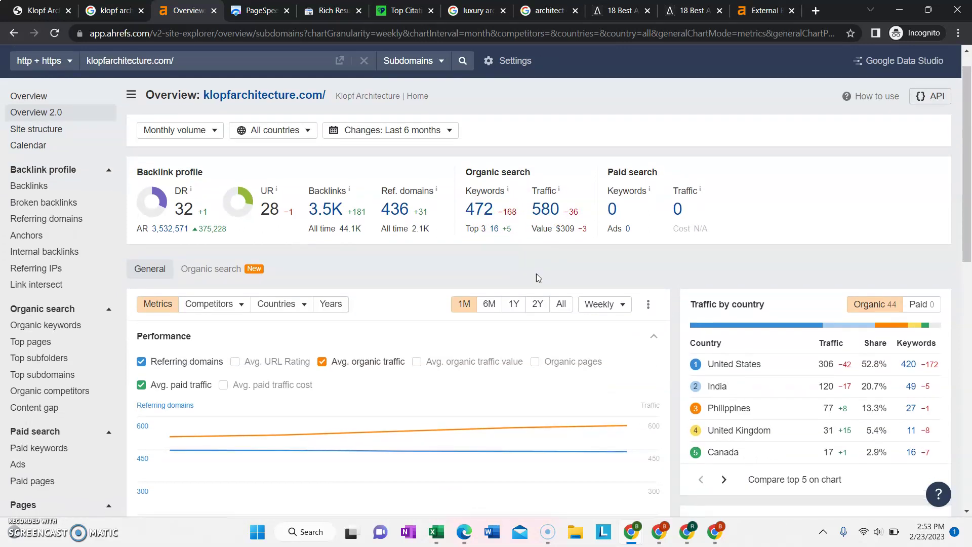
left_click(553, 213)
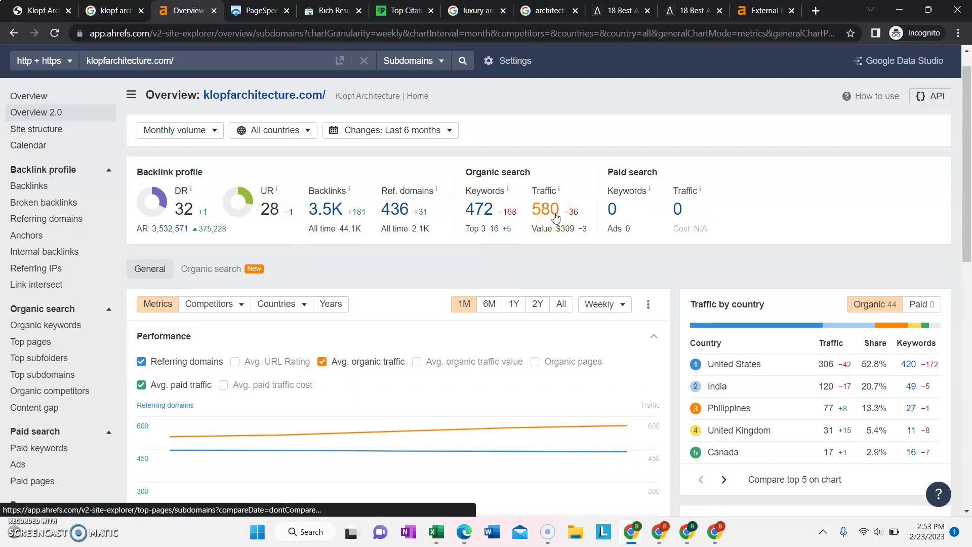
left_click(479, 219)
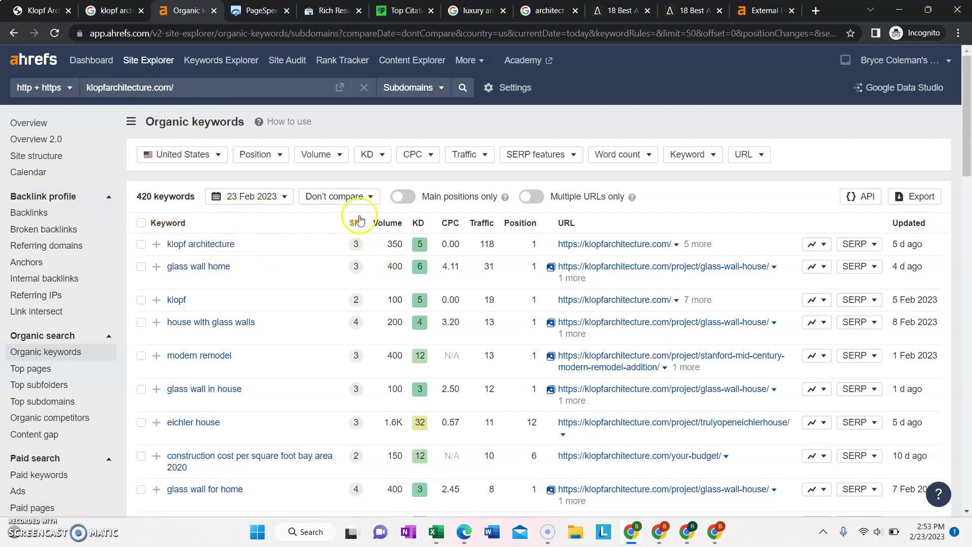
scroll(373, 247, "down", 1)
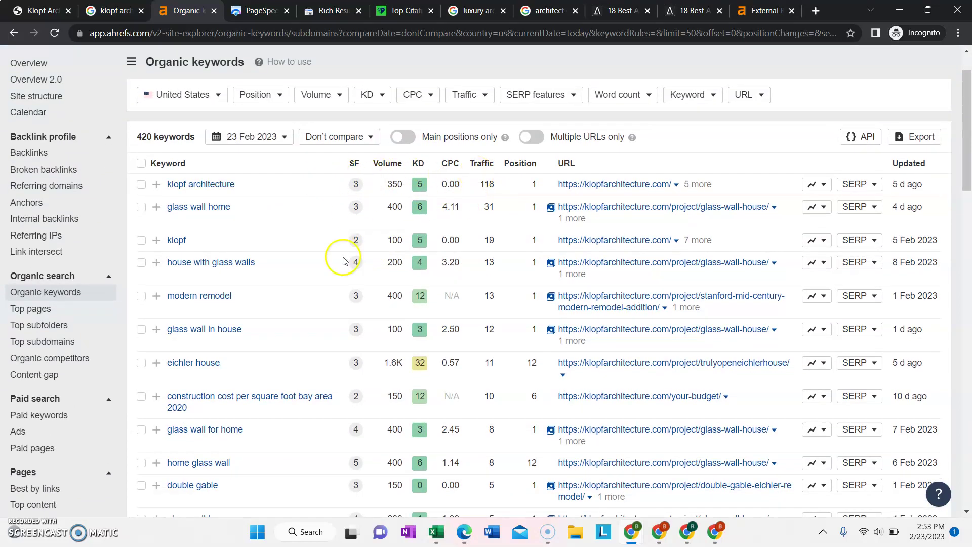
scroll(347, 256, "down", 3)
scroll(319, 238, "up", 3)
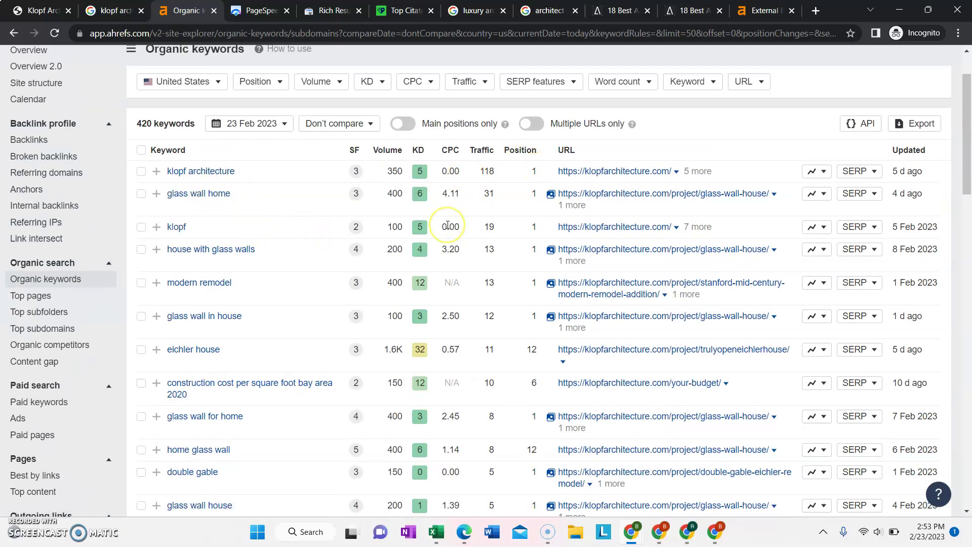
Step: Find 'wall' on the keywords page and open the glass-wall-house URL in a new tab
key("ctrl+f")
type("wall")
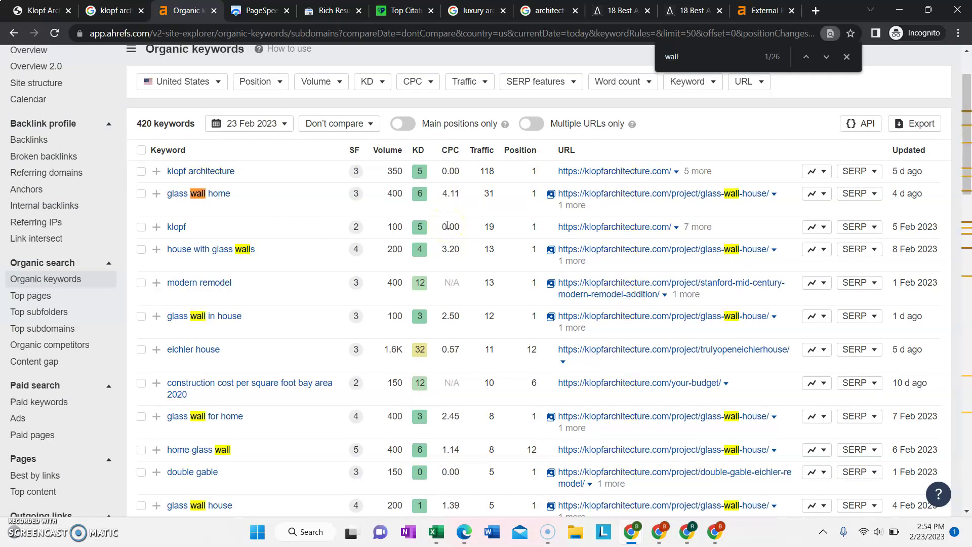
scroll(694, 336, "down", 15)
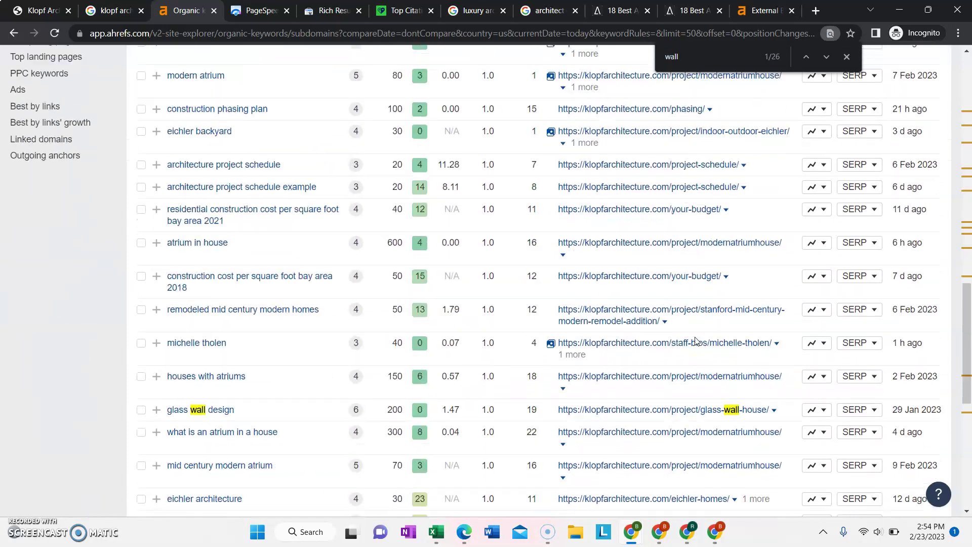
left_click(698, 392)
right_click(698, 392)
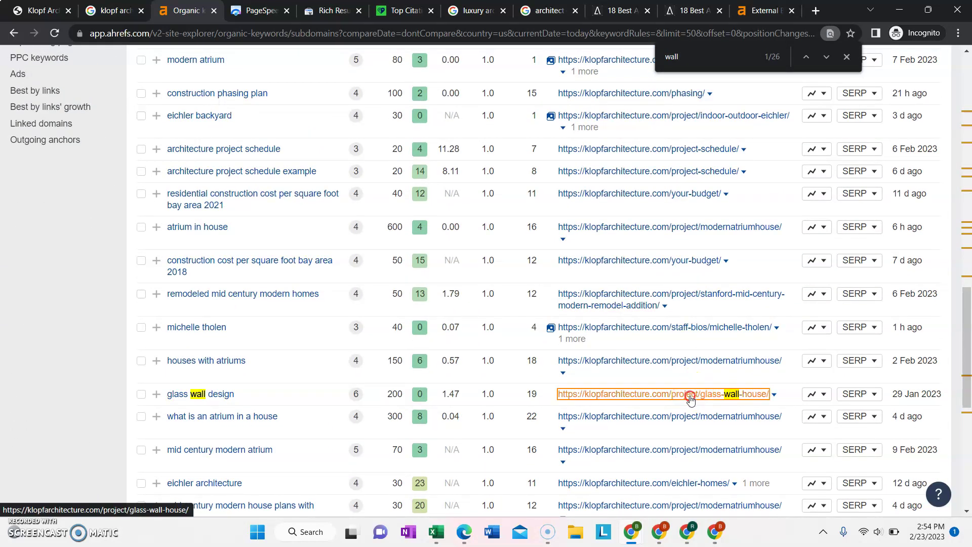
left_click(785, 274)
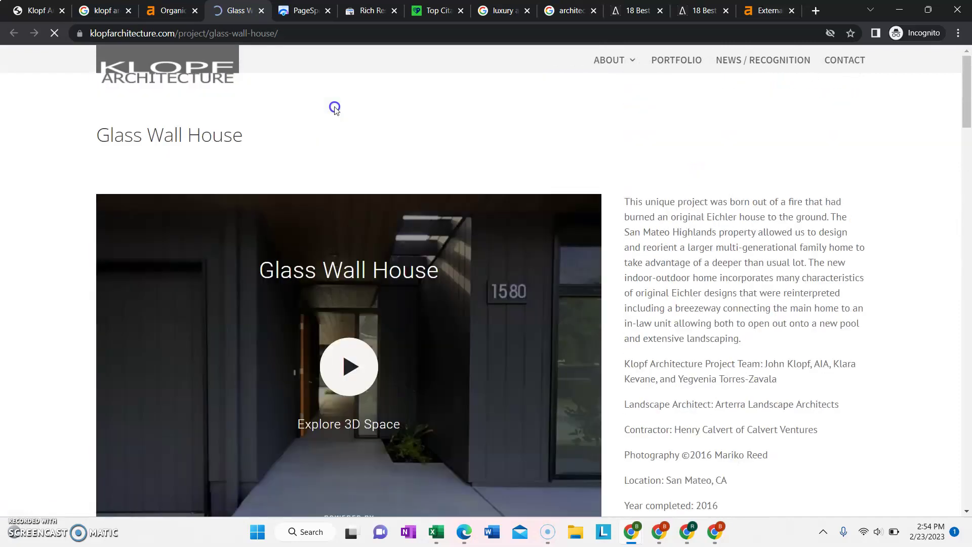
Step: Back on the Organic keywords report, scroll through the 26 highlighted 'wall' matches
left_click(169, 11)
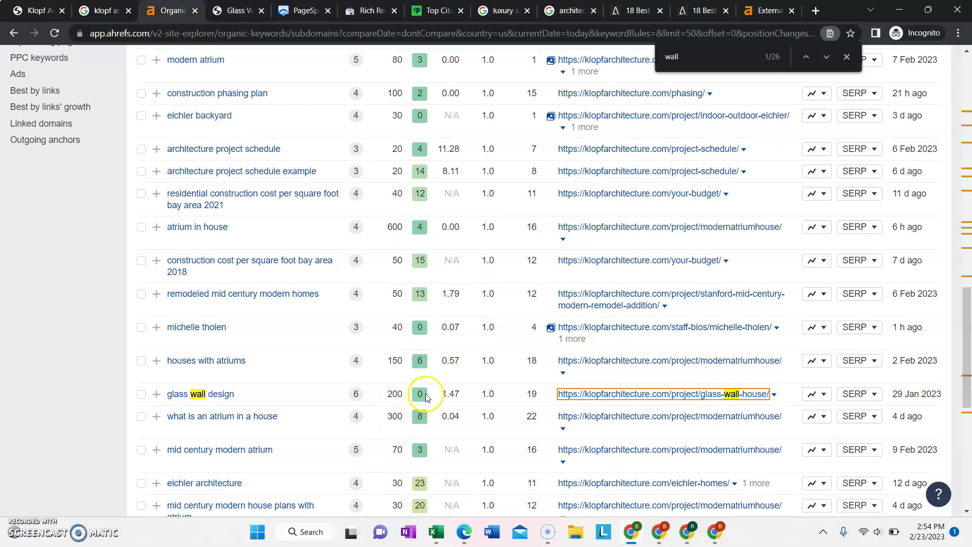
scroll(425, 393, "up", 7)
scroll(421, 289, "down", 5)
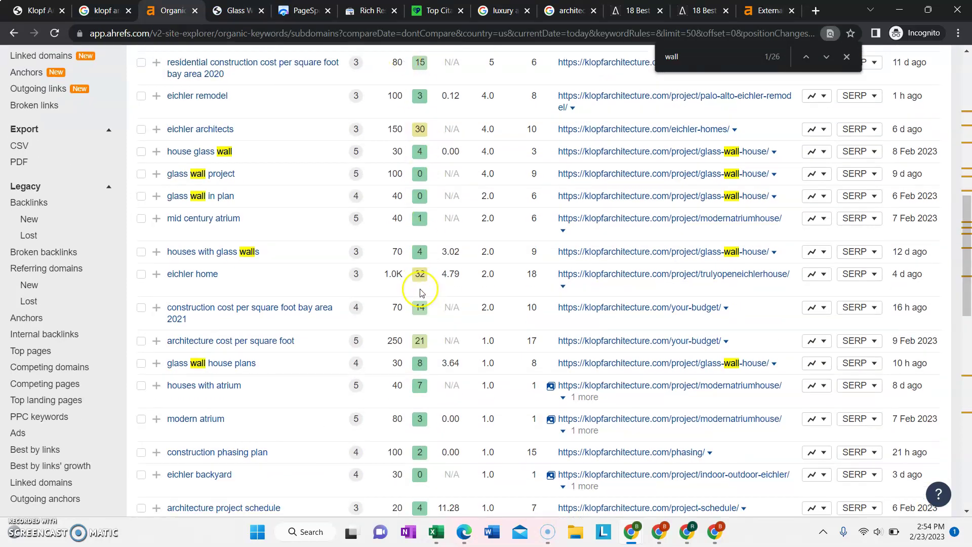
scroll(421, 289, "down", 1)
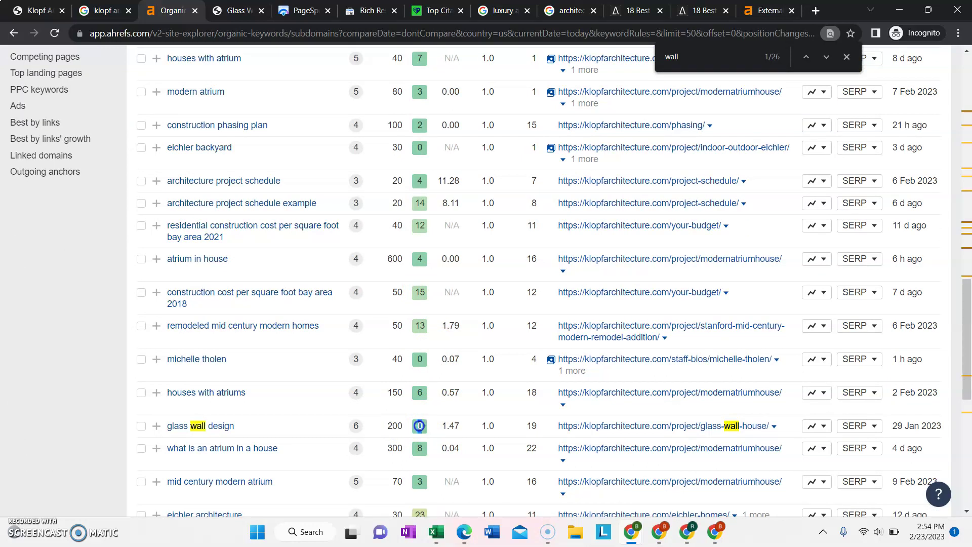
scroll(500, 478, "down", 5)
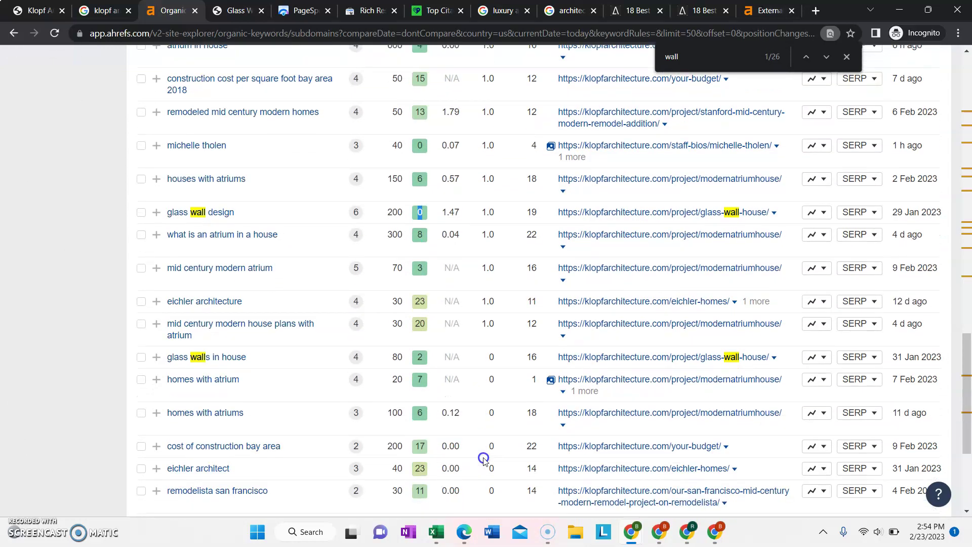
scroll(483, 459, "down", 3)
scroll(484, 459, "up", 20)
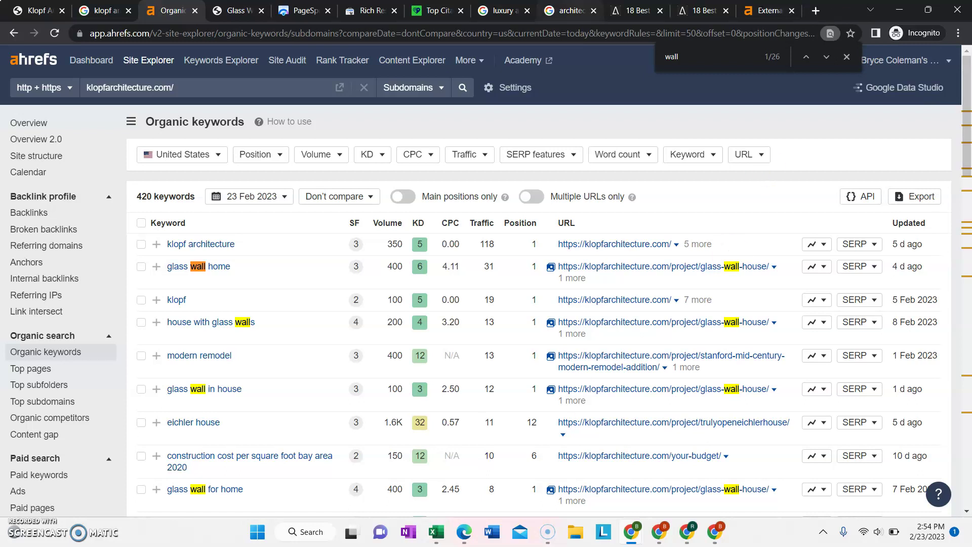
Step: Open Architizer's '18 Best Architecture Firms in San Francisco' result in a new tab and select its address
left_click(570, 10)
scroll(313, 183, "up", 3)
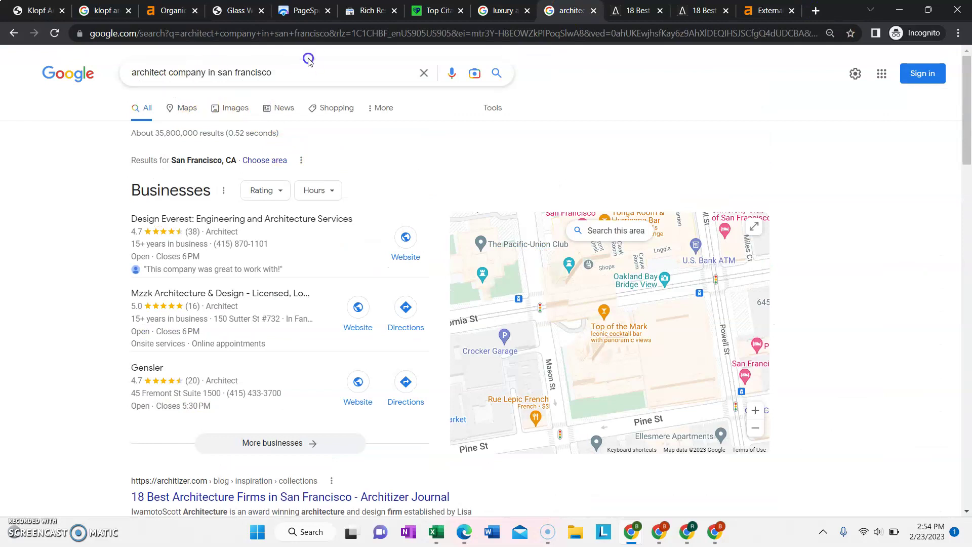
scroll(304, 274, "down", 3)
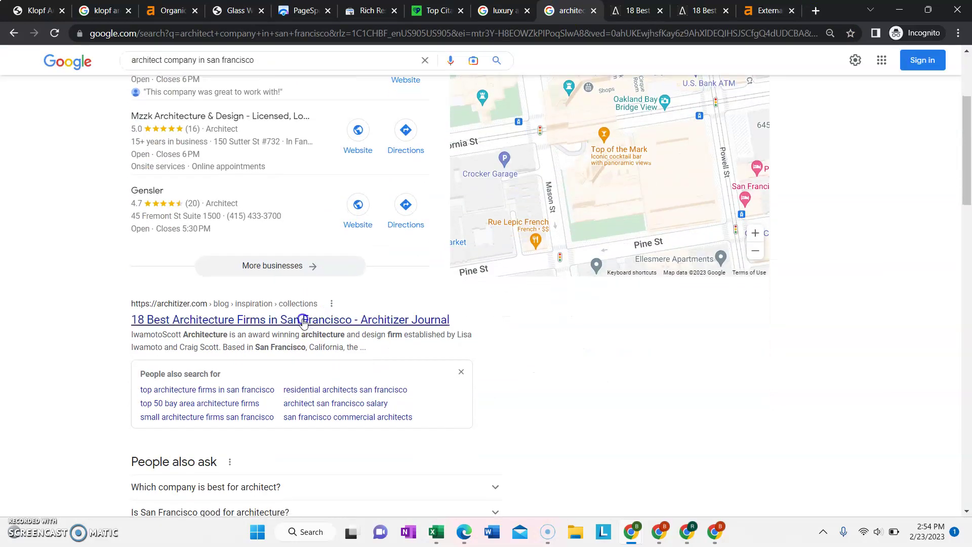
right_click(302, 323)
left_click(347, 330)
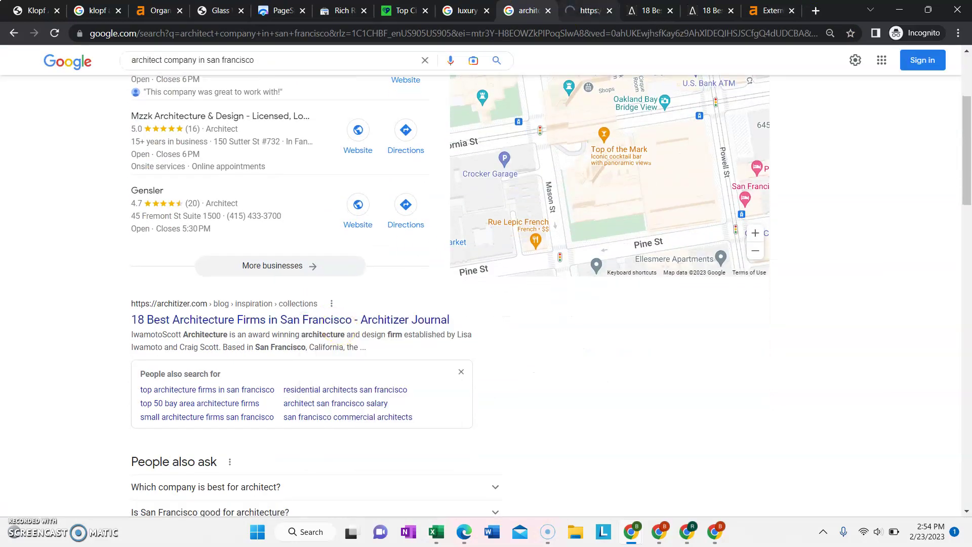
left_click(589, 10)
left_click(453, 27)
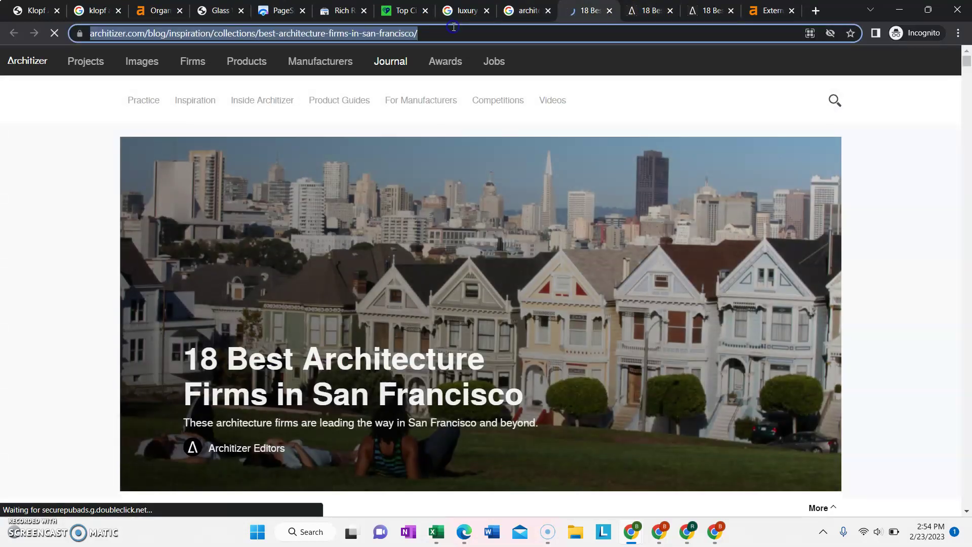
key("ctrl+9")
Step: Rerun the Ahrefs Overview for the Architizer article address and open the *.domain/* scope dropdown
left_click(291, 84)
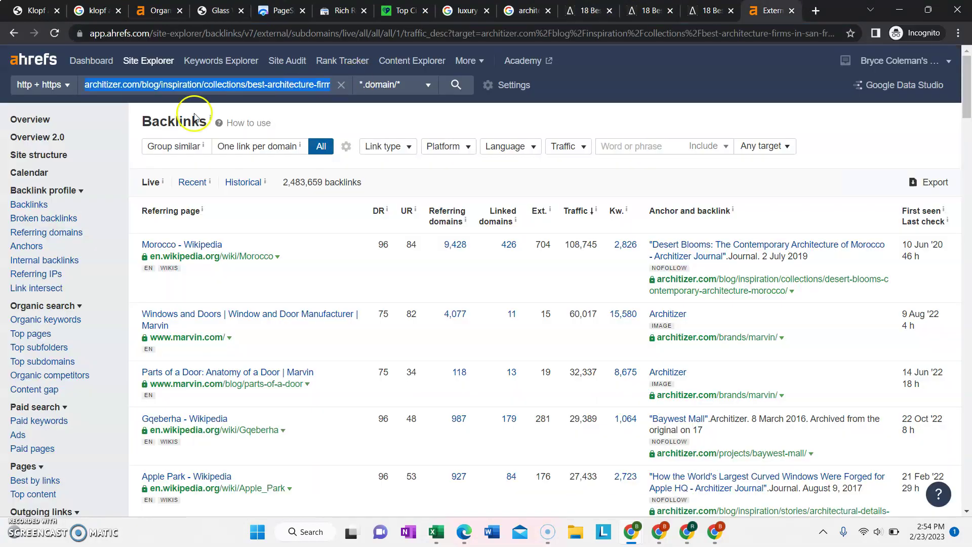
left_click(36, 122)
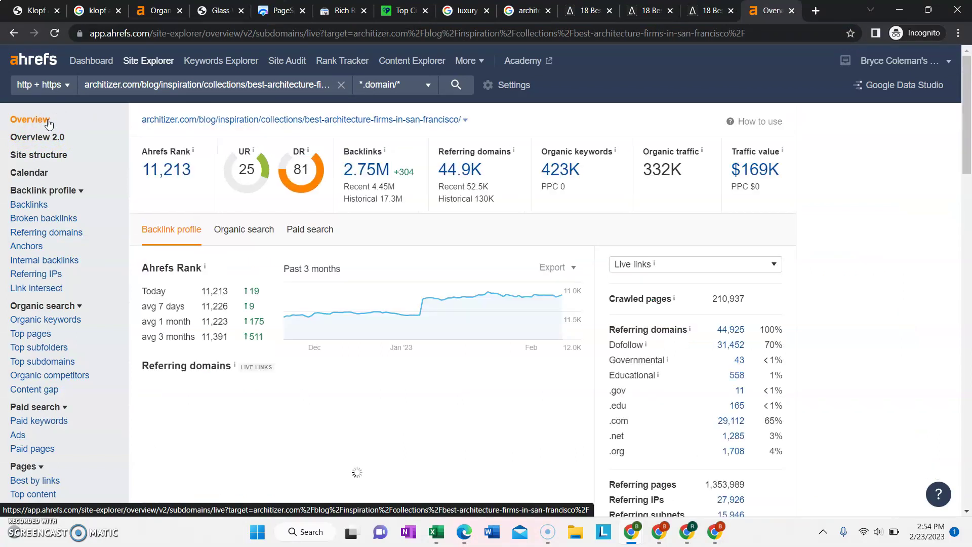
left_click(254, 81)
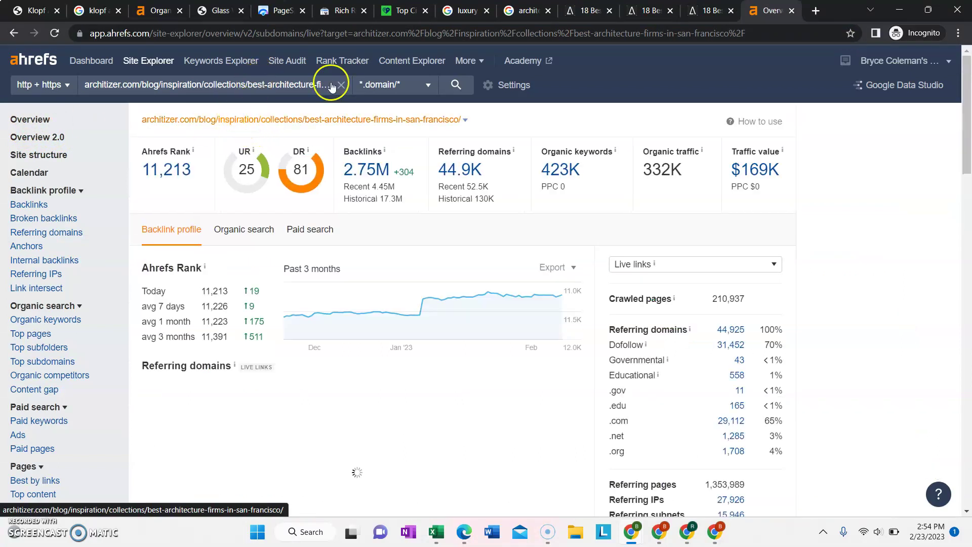
left_click(452, 85)
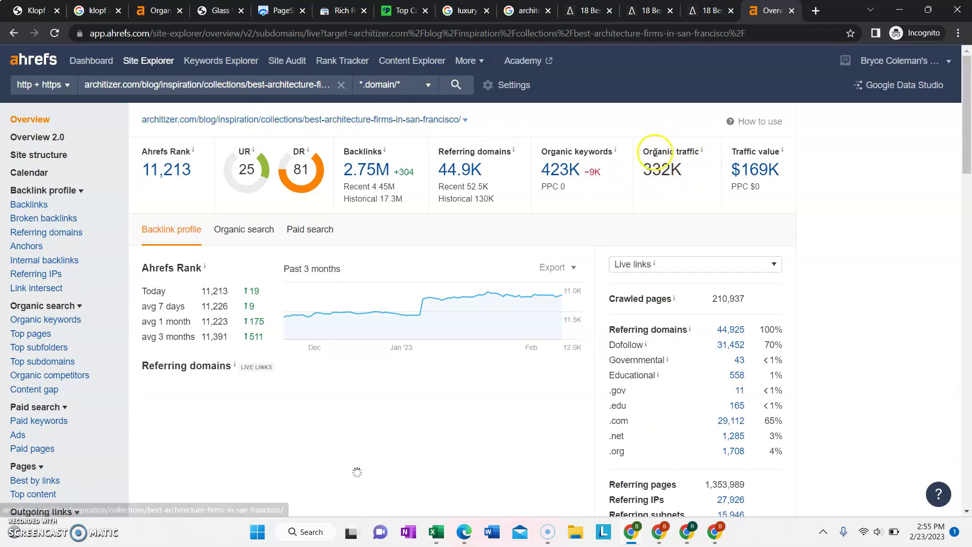
left_click(413, 90)
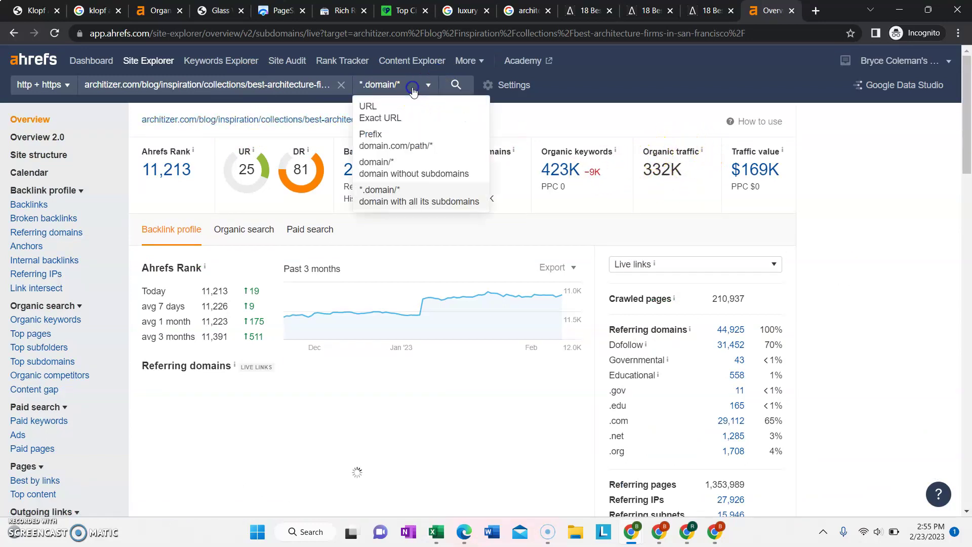
left_click(426, 200)
Step: Limit the analysis to the exact article URL, then find 'architect' throughout the Architizer article
left_click_drag(425, 202, 377, 107)
key("ctrl+shift+Tab")
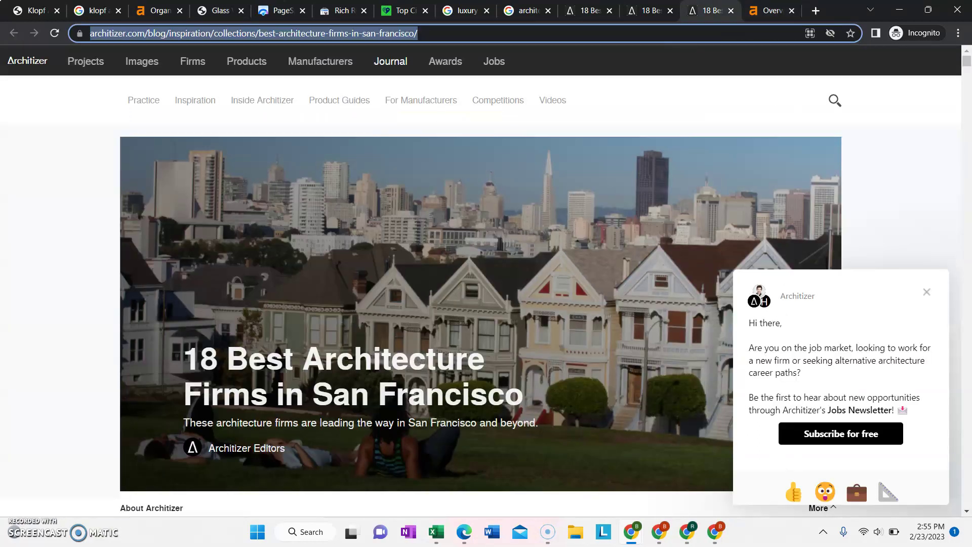
scroll(572, 204, "down", 7)
key("ctrl+f")
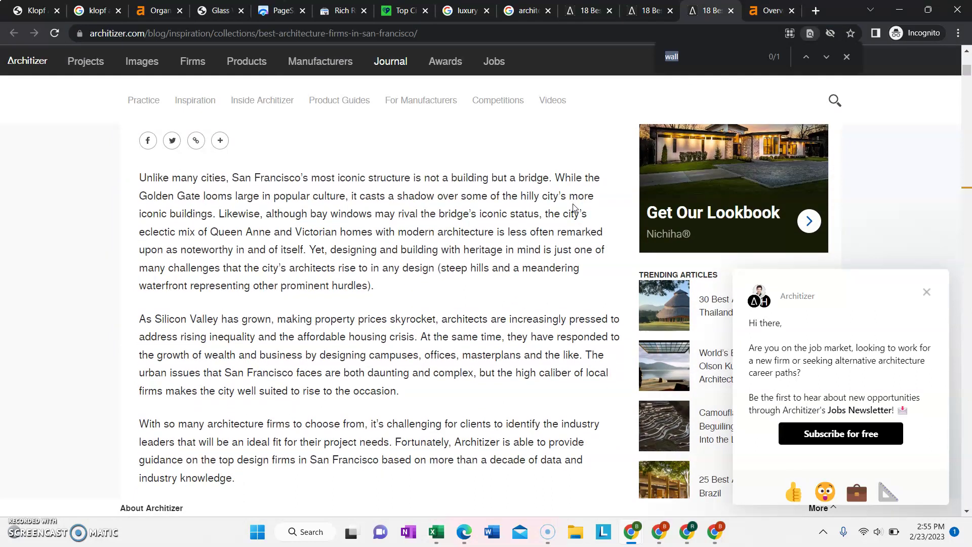
type("arc")
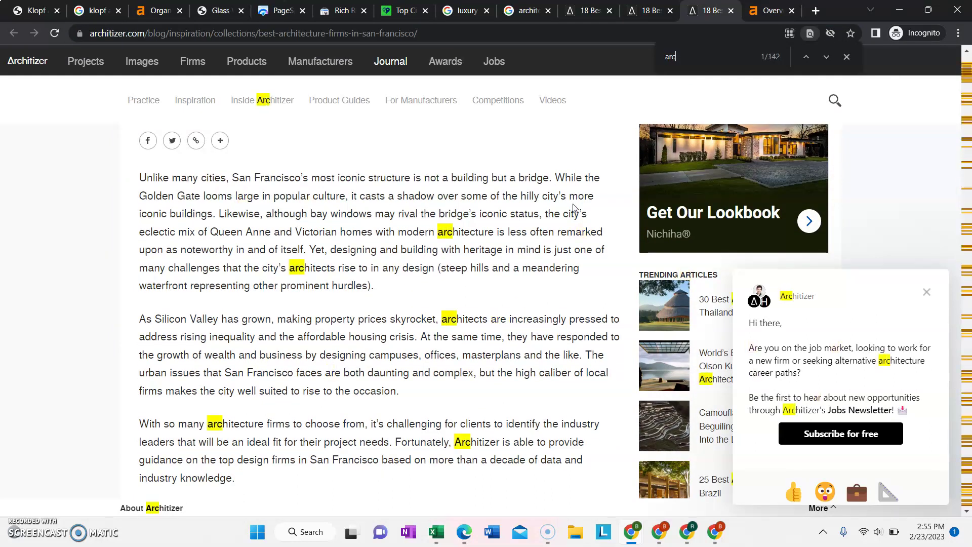
type("h")
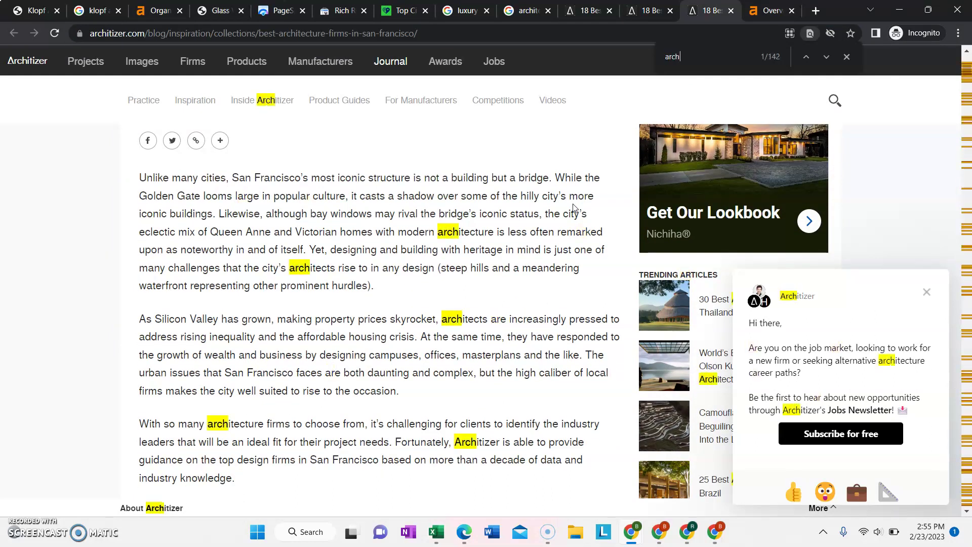
type("itect")
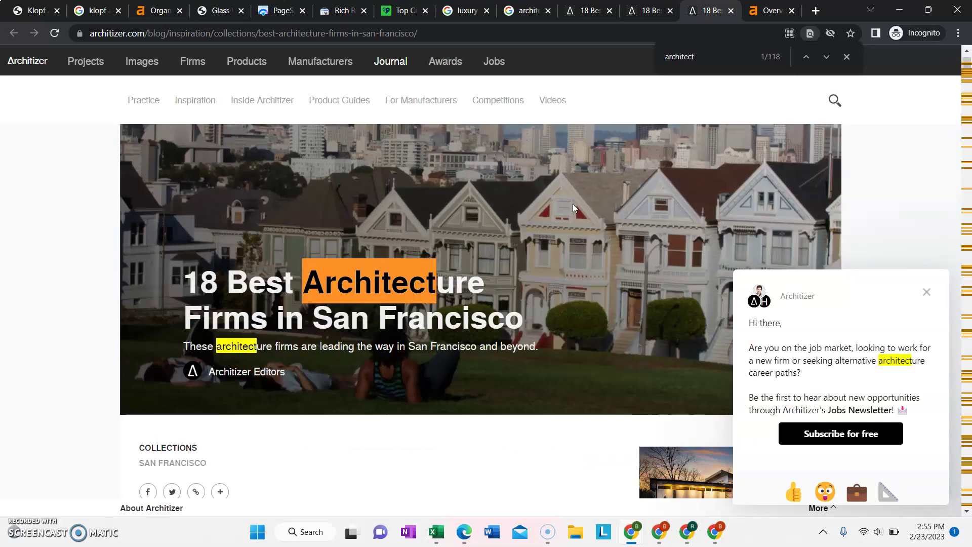
key("Return")
key("Return")
key("Return")
key("Return")
key("Return")
key("Return")
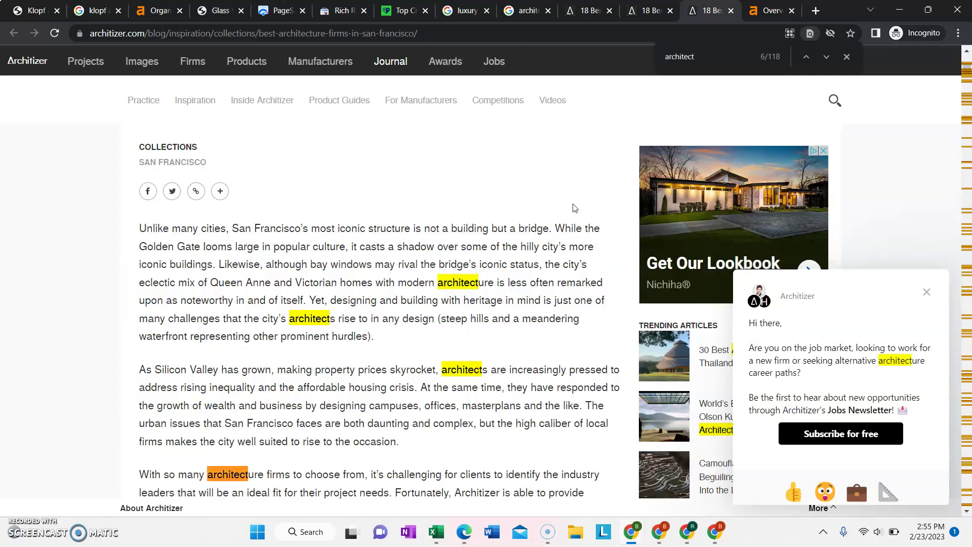
left_click(752, 13)
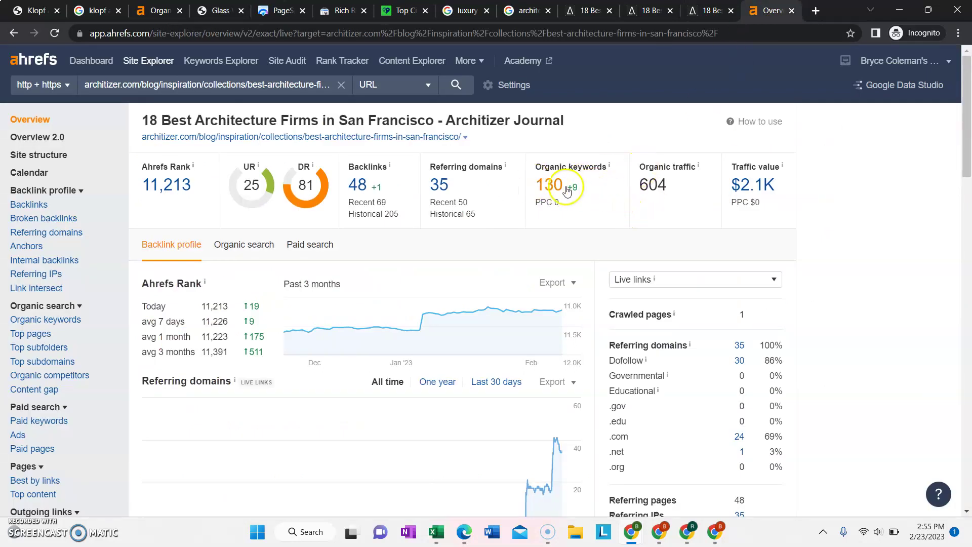
Step: Open the Architizer article's 130 organic keywords, compare with Klopf's, and highlight 'san francisco architecture firms'
left_click(551, 185)
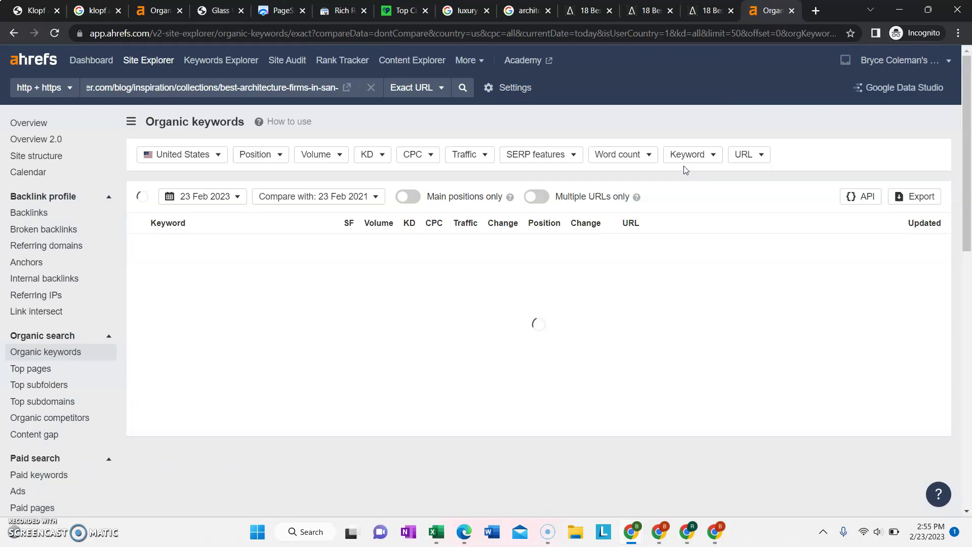
left_click(598, 200)
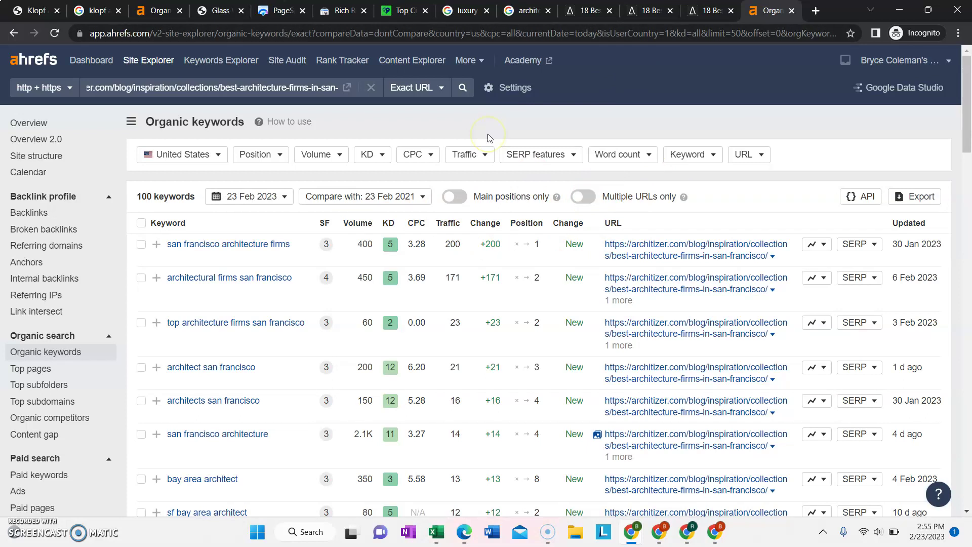
key("ctrl+3")
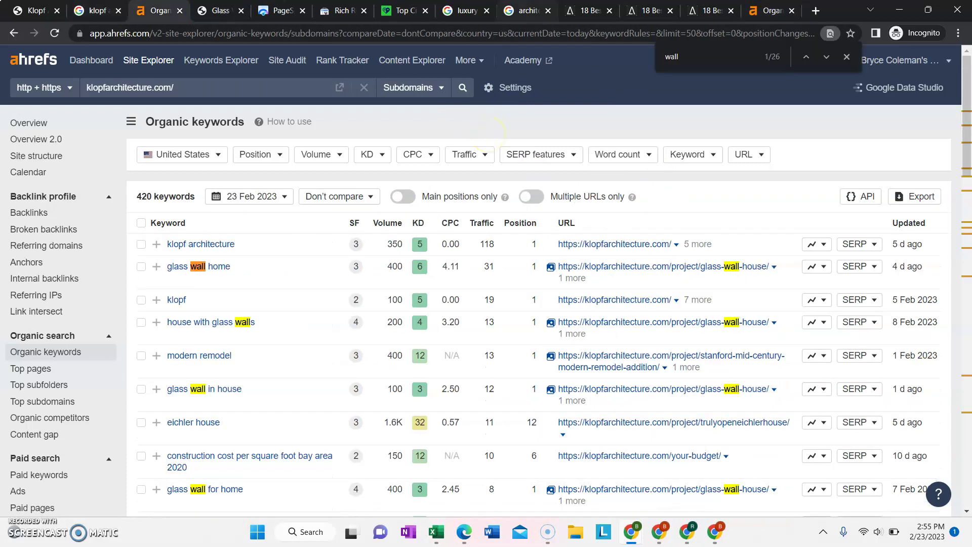
key("ctrl+9")
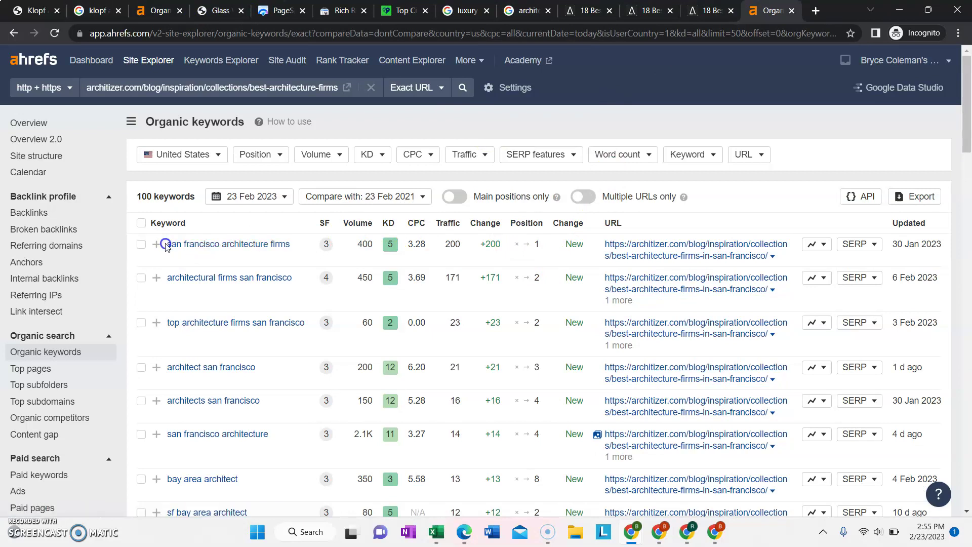
left_click_drag(165, 245, 392, 242)
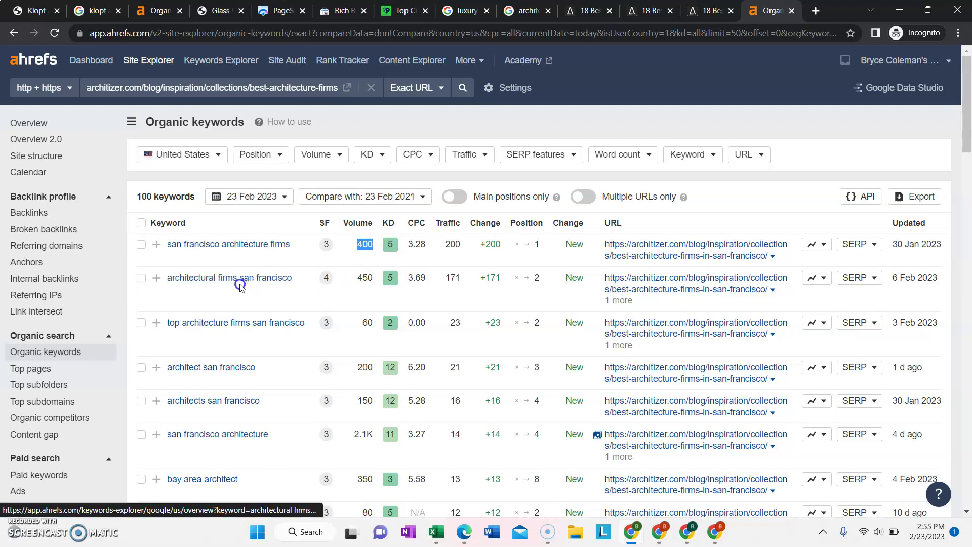
Step: Scroll through the article's keyword table and highlight the 450 search volume in row 2
left_click(372, 276)
left_click_drag(372, 276, 357, 275)
scroll(357, 275, "down", 1)
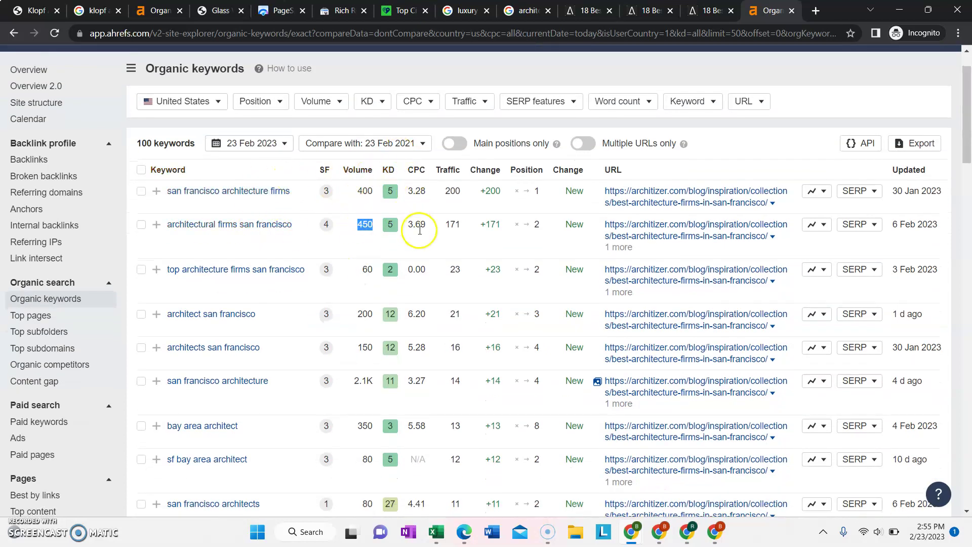
scroll(429, 256, "down", 2)
scroll(429, 255, "down", 1)
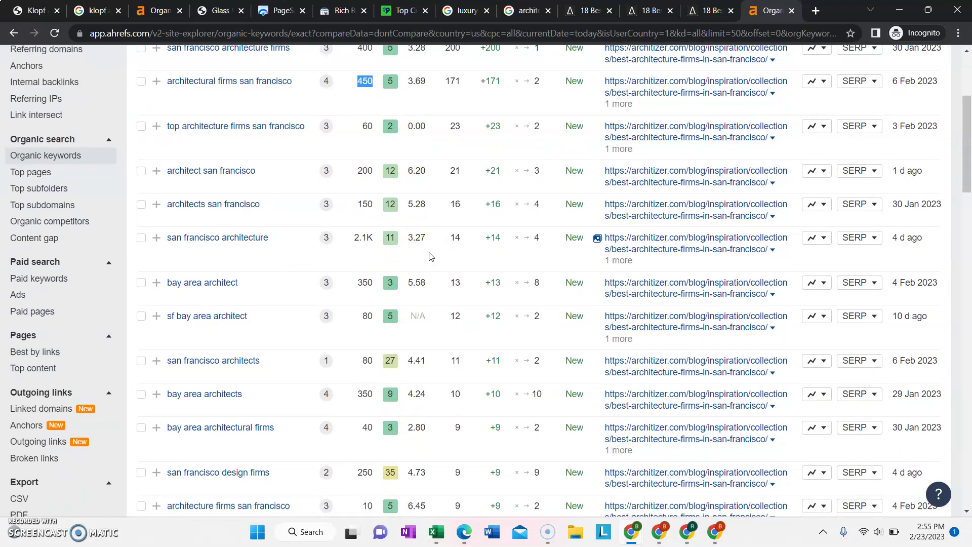
scroll(430, 255, "down", 4)
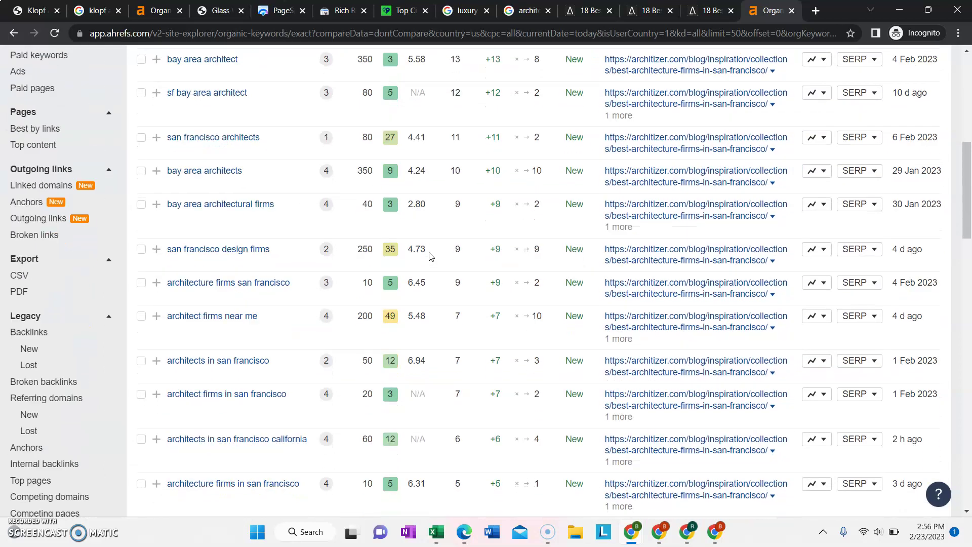
scroll(429, 255, "up", 8)
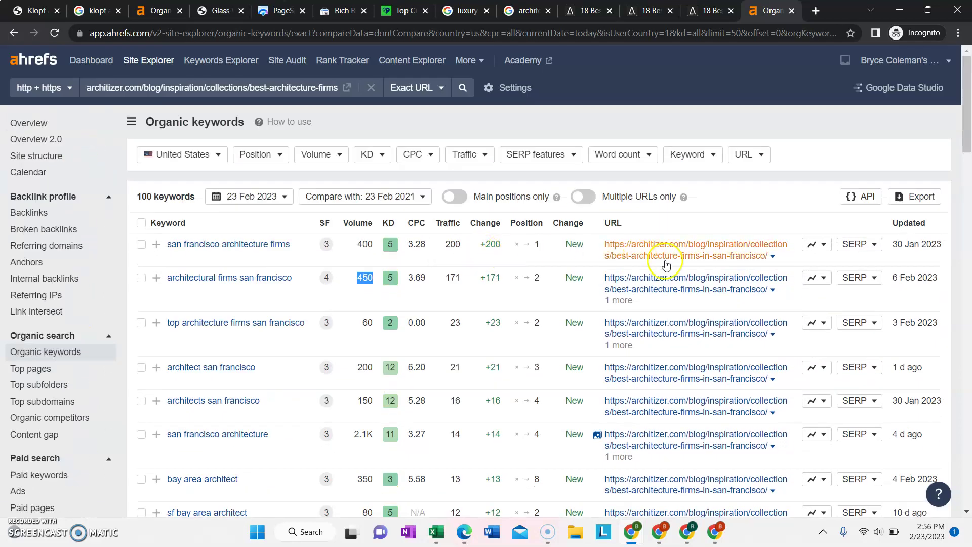
scroll(551, 279, "down", 11)
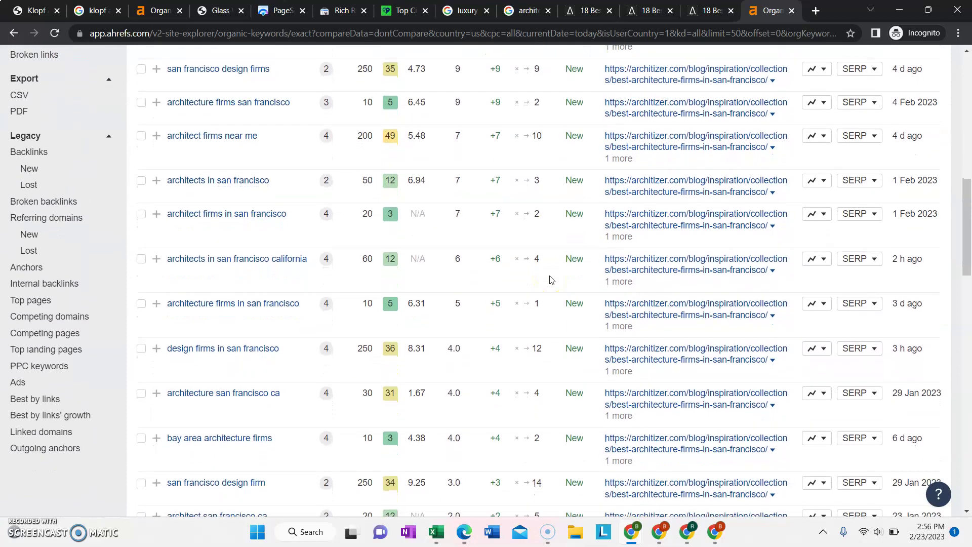
scroll(551, 279, "up", 7)
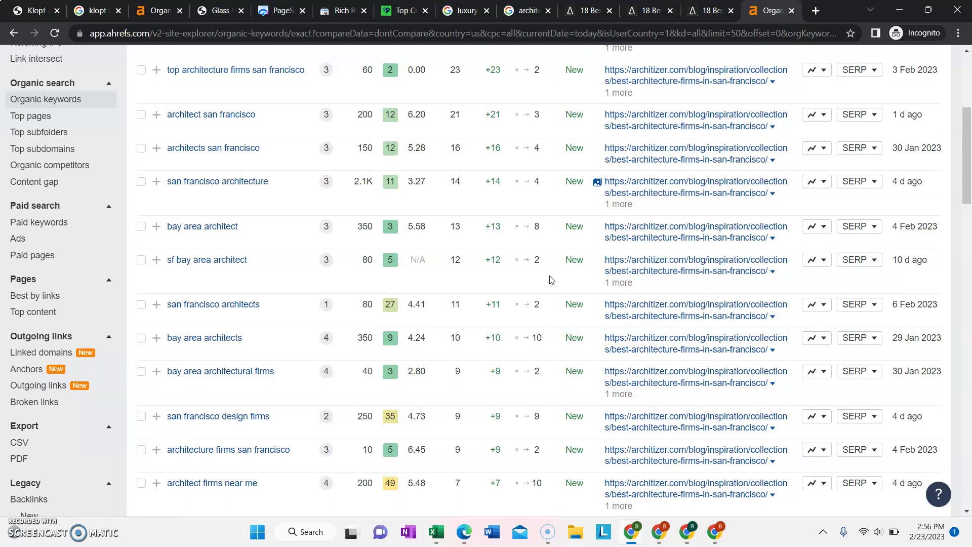
scroll(551, 280, "up", 5)
double_click(365, 278)
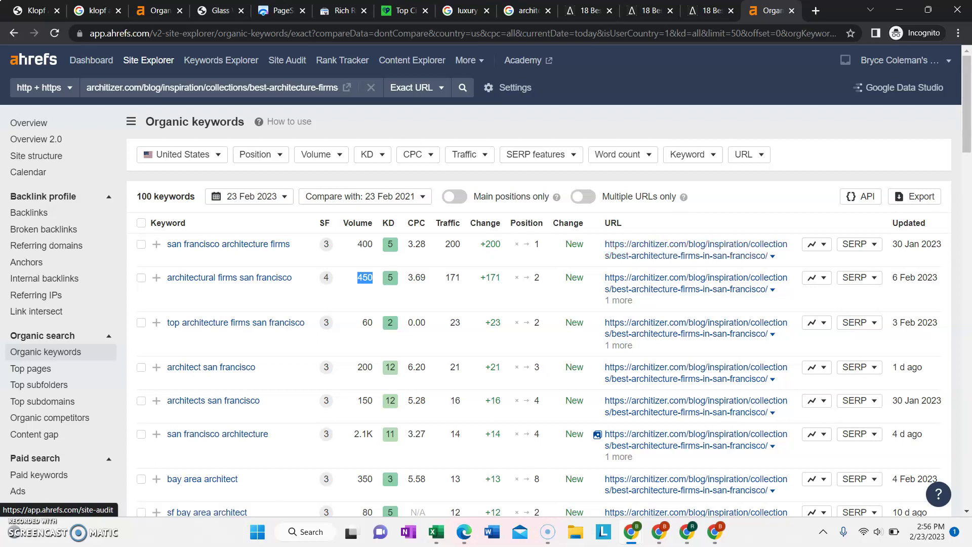
Step: Go back to the first Klopf Architecture tab and scroll up to the hero slider
left_click(27, 10)
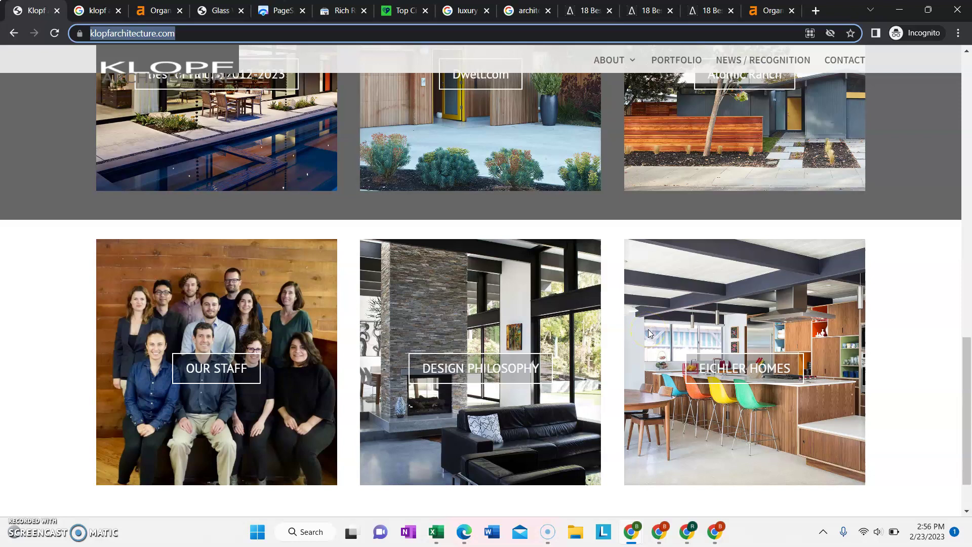
scroll(650, 333, "up", 15)
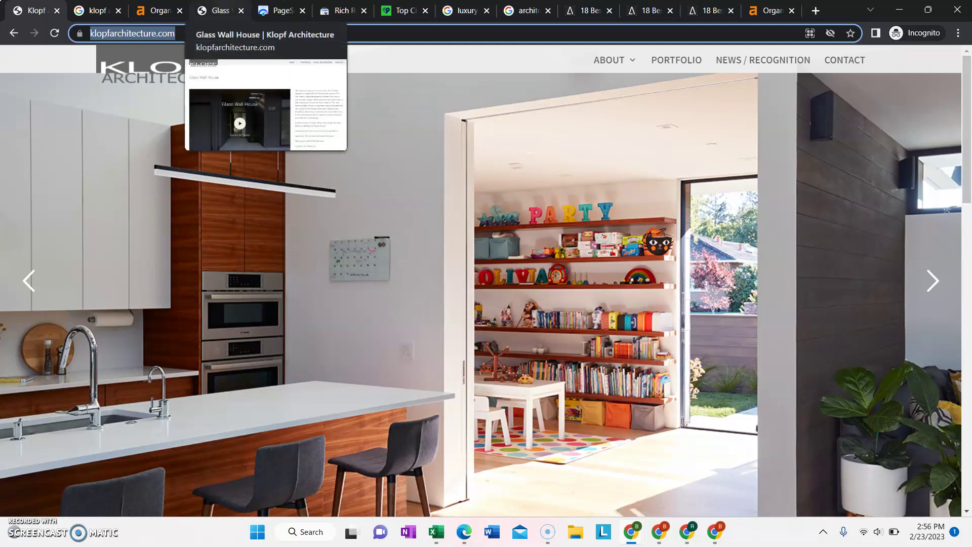
Step: Review klopfarchitecture.com's mobile PageSpeed score of 6, then show the Desktop report scoring 64
left_click(218, 10)
left_click(277, 10)
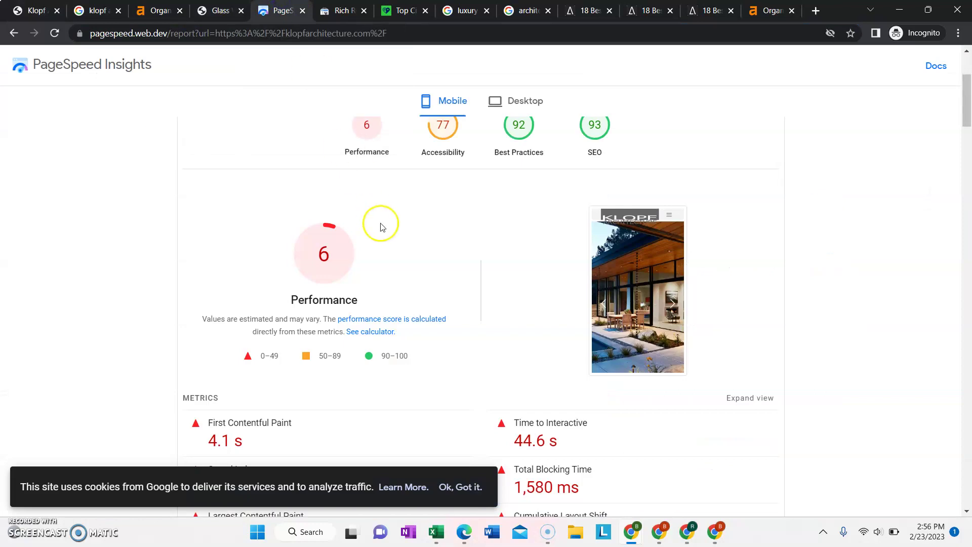
scroll(551, 323, "up", 3)
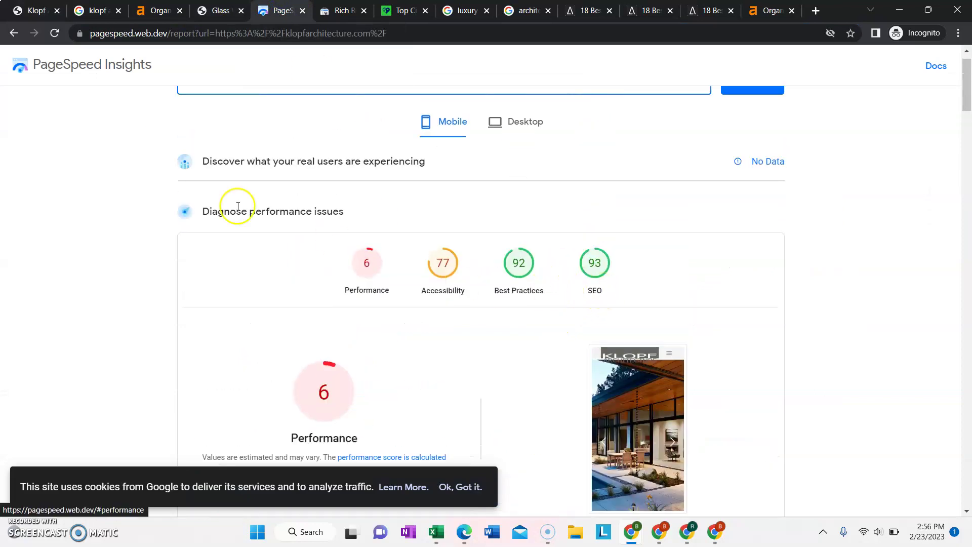
scroll(243, 213, "down", 4)
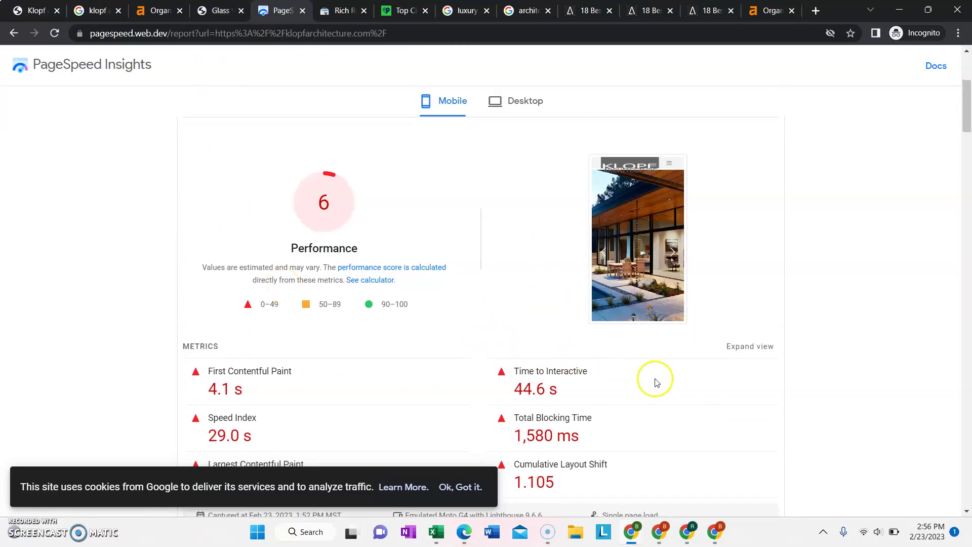
scroll(669, 354, "down", 3)
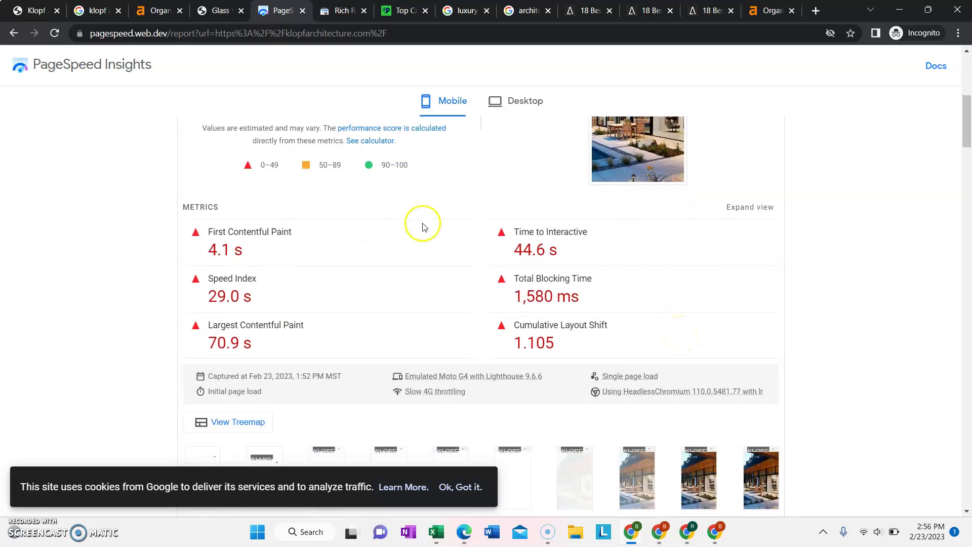
scroll(426, 167, "up", 2)
left_click(489, 114)
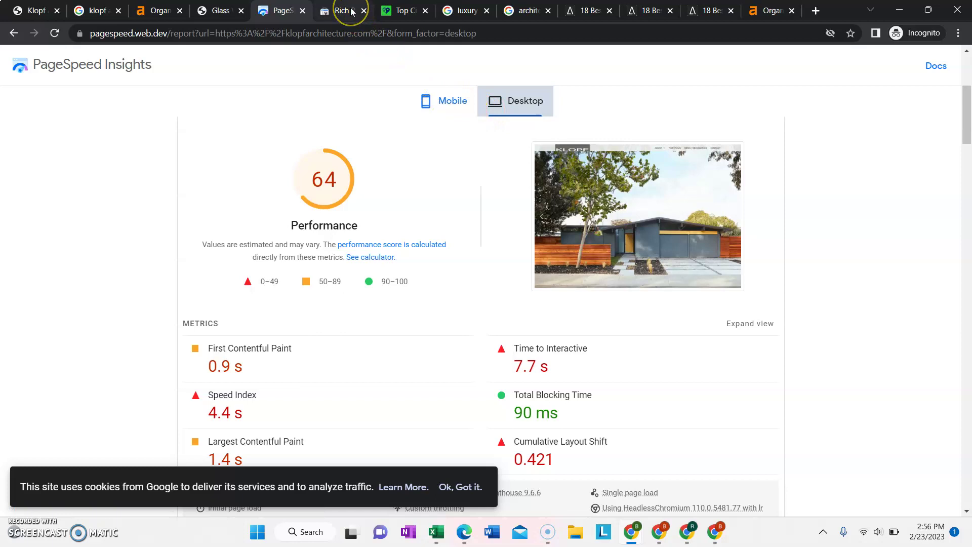
mouse_move(352, 11)
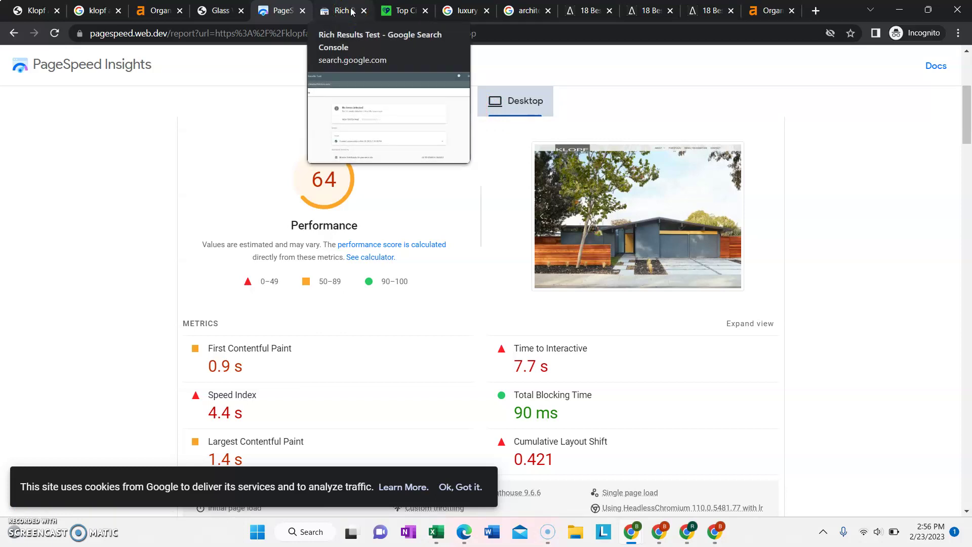
Step: Confirm the Rich Results Test finds no rich result items for klopfarchitecture.com, then return to the Klopf homepage
left_click(351, 11)
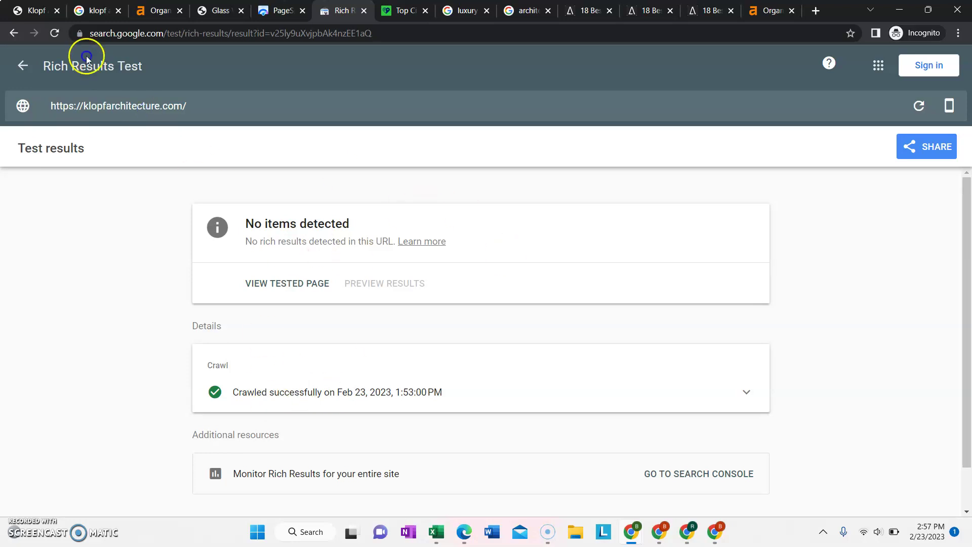
left_click(40, 13)
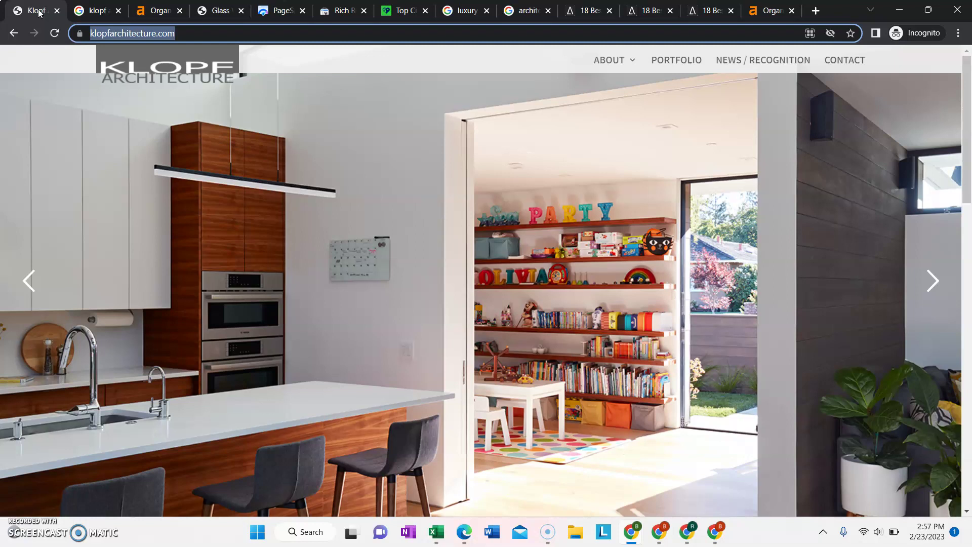
Step: Compare Ahrefs overviews of klopfarchitecture.com (DR 32) and the Architizer article (DR 81, Ahrefs Rank 11,213, 48 backlinks)
left_click(157, 11)
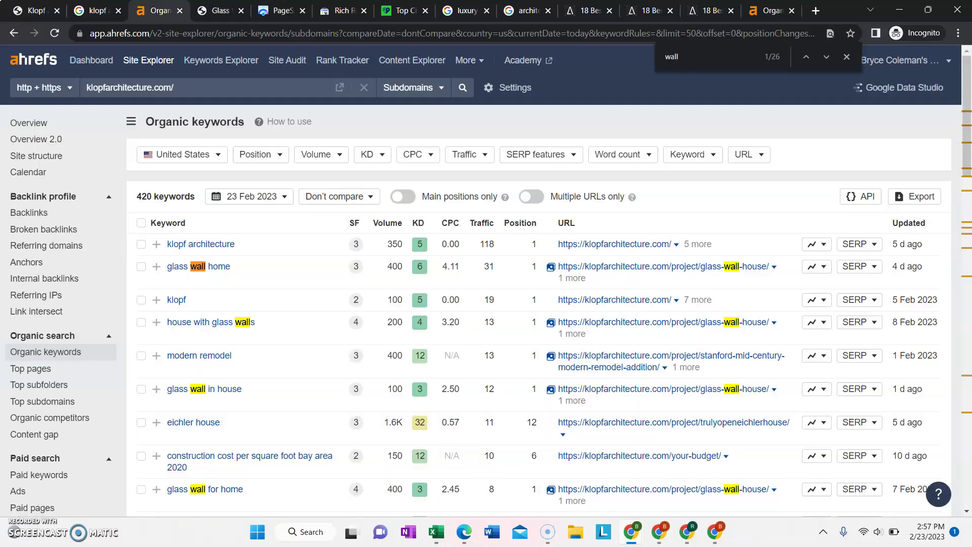
left_click(60, 121)
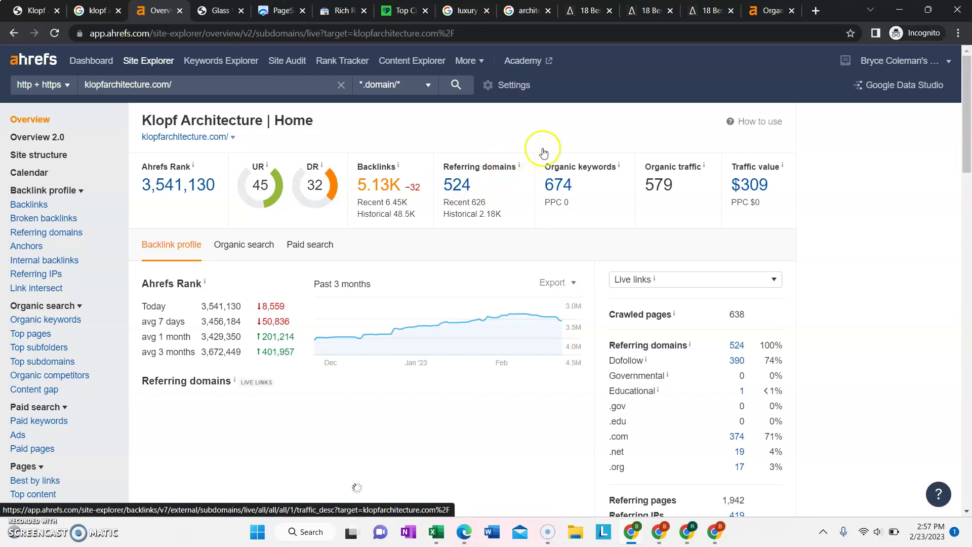
left_click(774, 11)
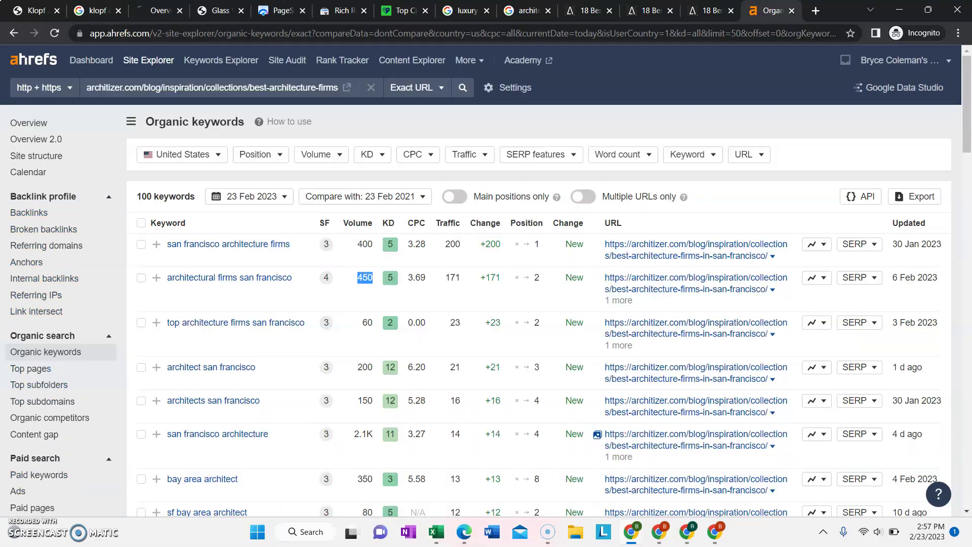
left_click(31, 123)
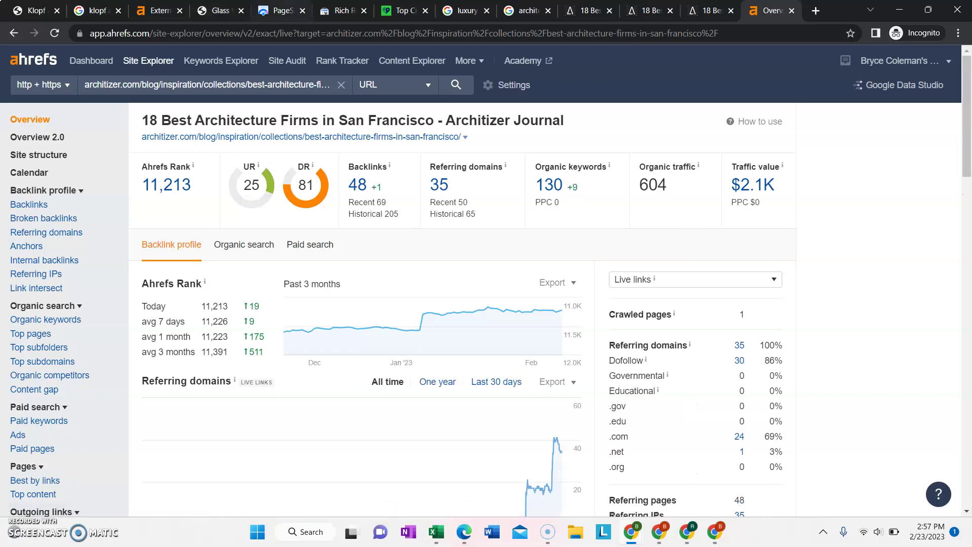
Step: Review BrightLocal's architect citation sites and their domain authority, from houzz.com down to localcontractors.com
left_click(402, 10)
scroll(764, 223, "up", 7)
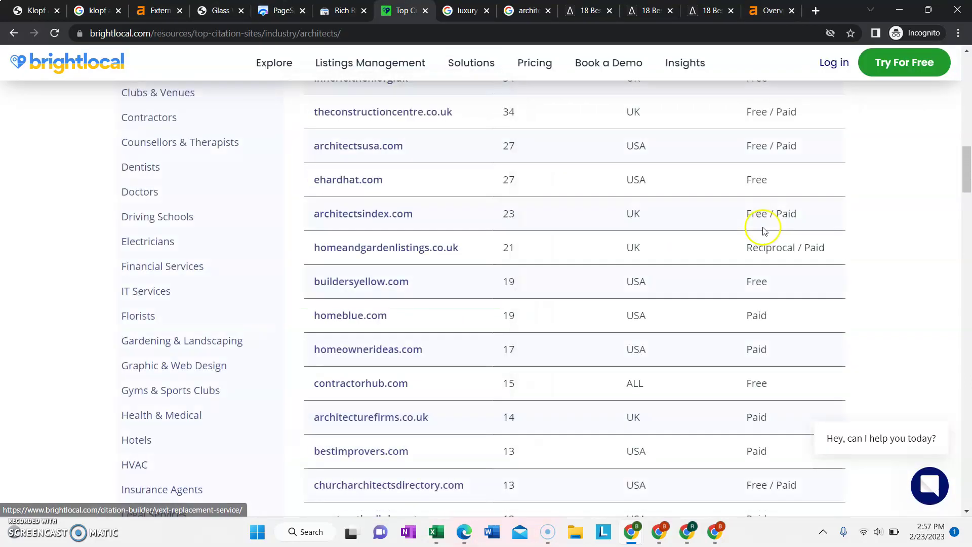
scroll(849, 218, "up", 5)
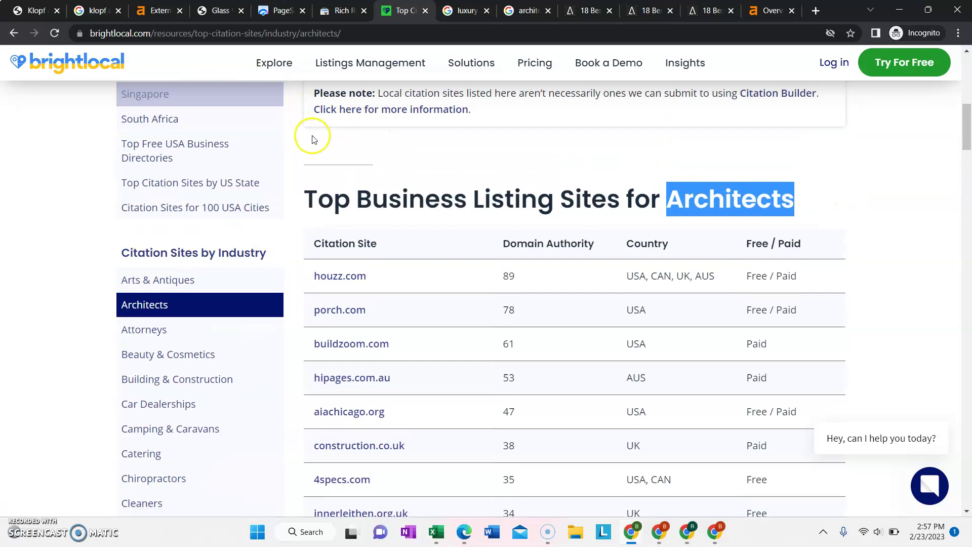
scroll(578, 283, "down", 2)
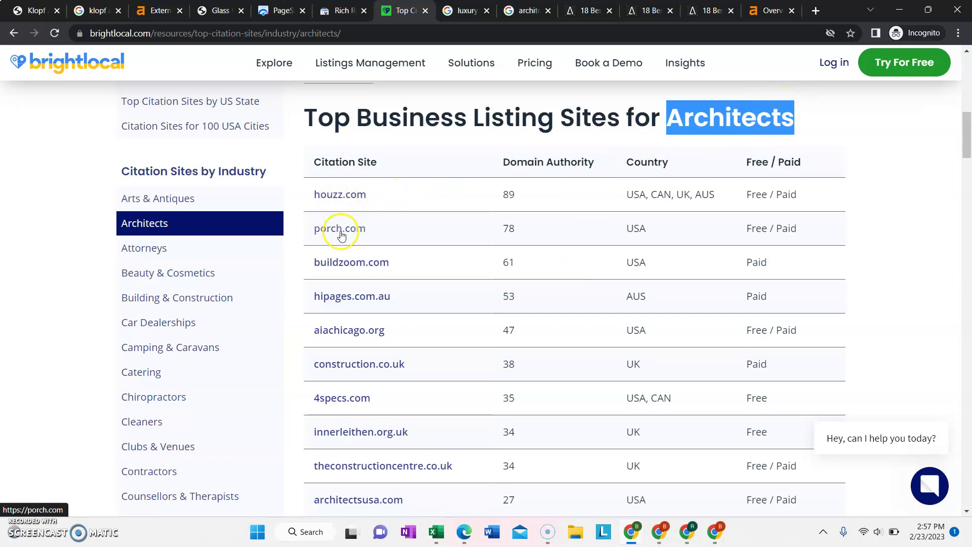
scroll(355, 262, "down", 3)
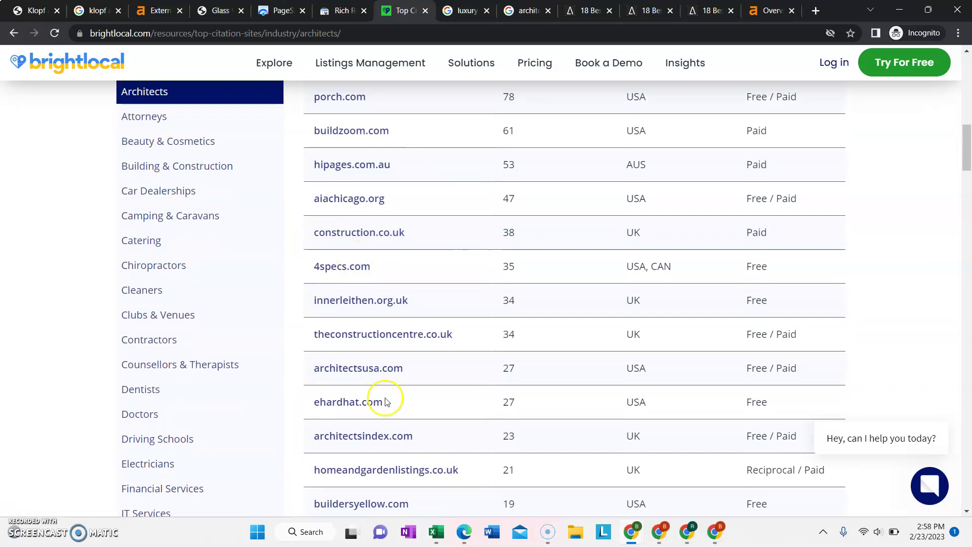
scroll(462, 370, "down", 3)
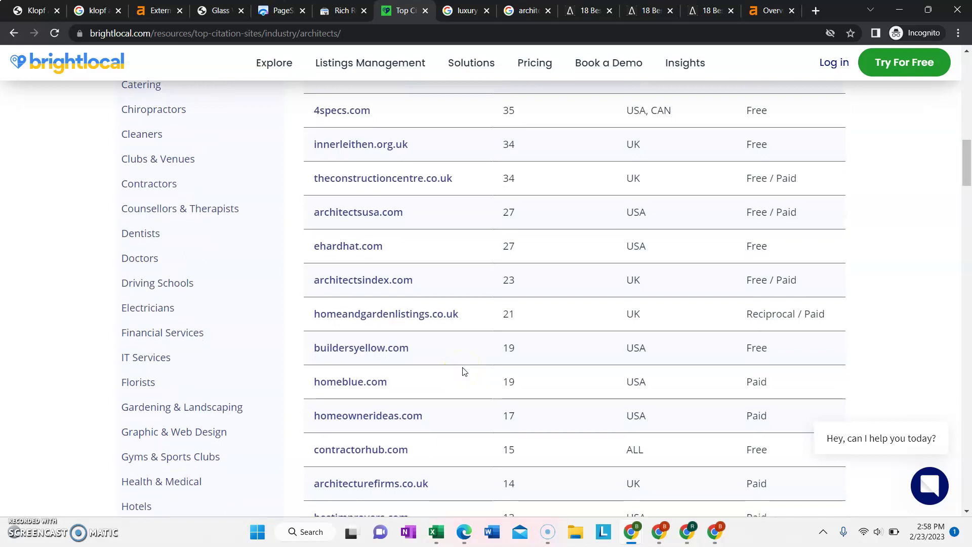
scroll(463, 371, "down", 4)
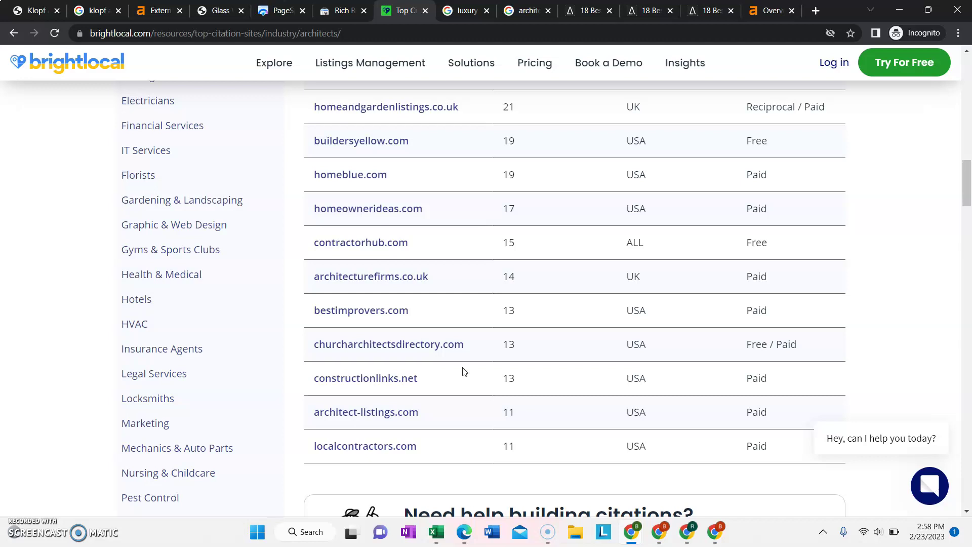
Step: Return to the 'klopf architecture' Google results, where the business panel shows 4.0 from 3 reviews
left_click(94, 10)
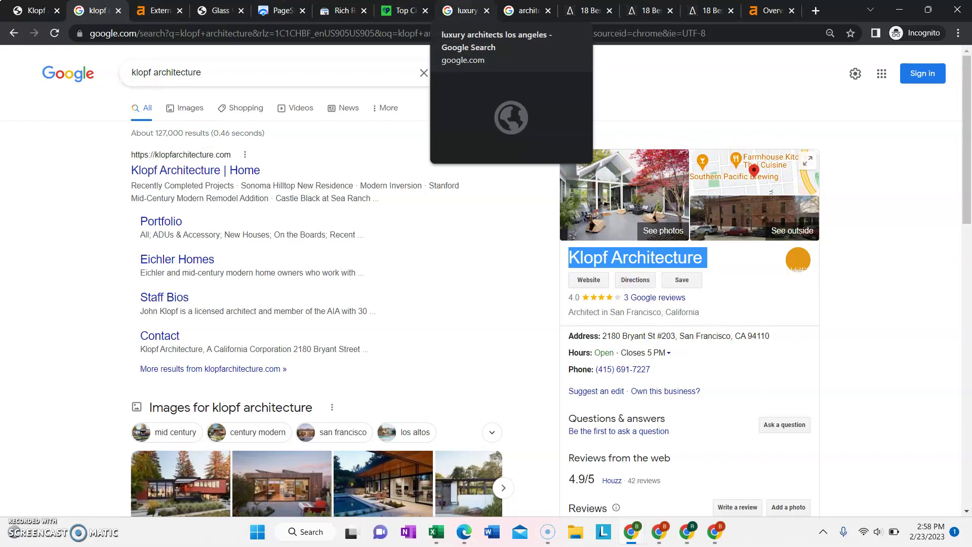
right_click(171, 8)
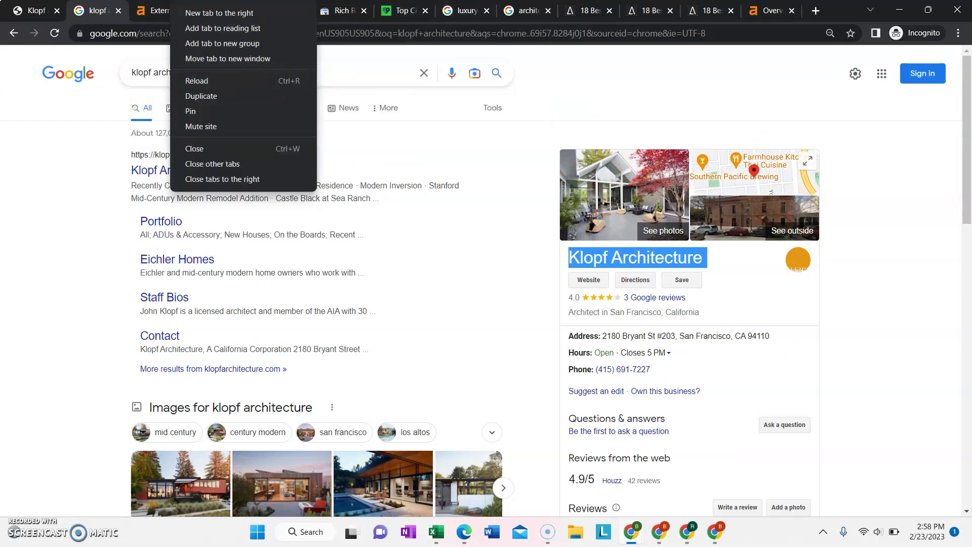
Step: List the 41 backlinks pointing to the Architizer best San Francisco firms article and scroll through them
left_click(770, 10)
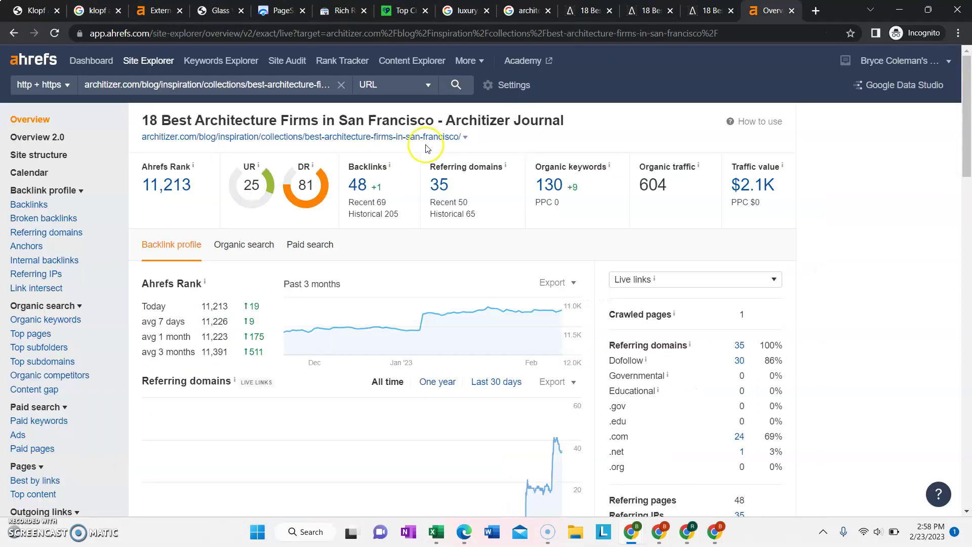
left_click(369, 185)
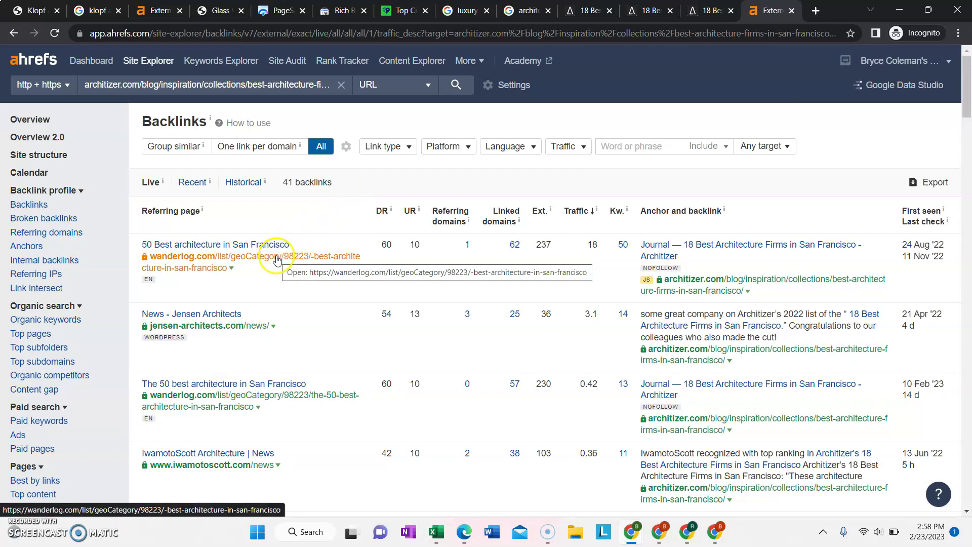
scroll(232, 404, "down", 2)
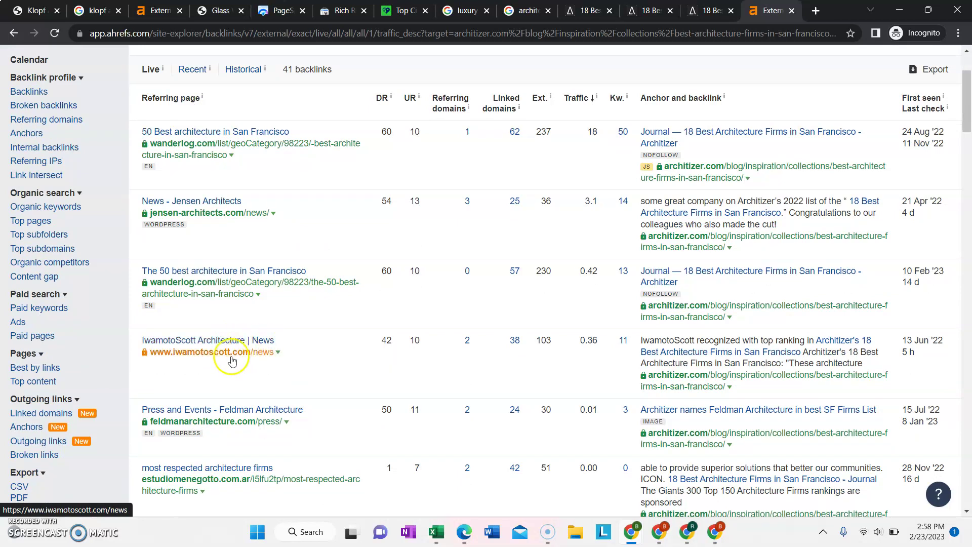
scroll(256, 374, "down", 4)
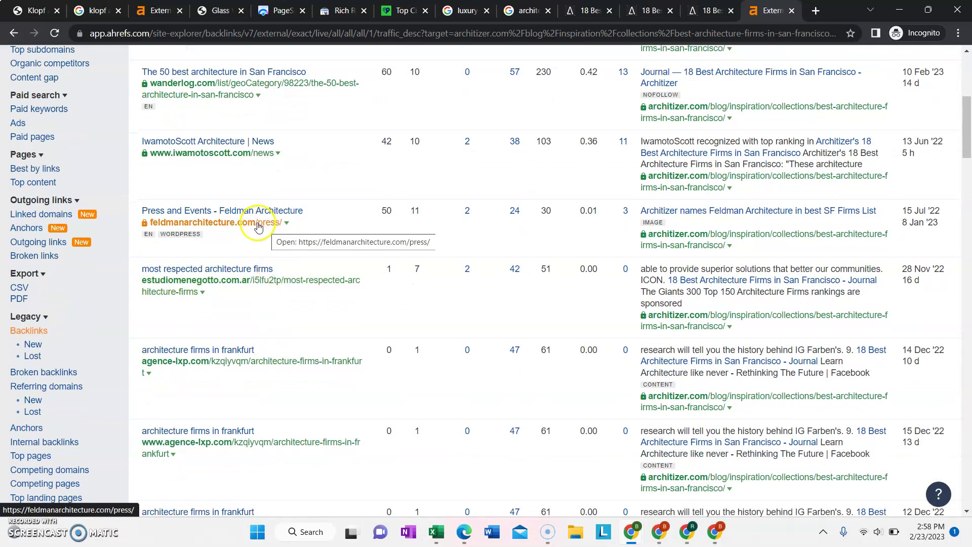
scroll(248, 336, "down", 3)
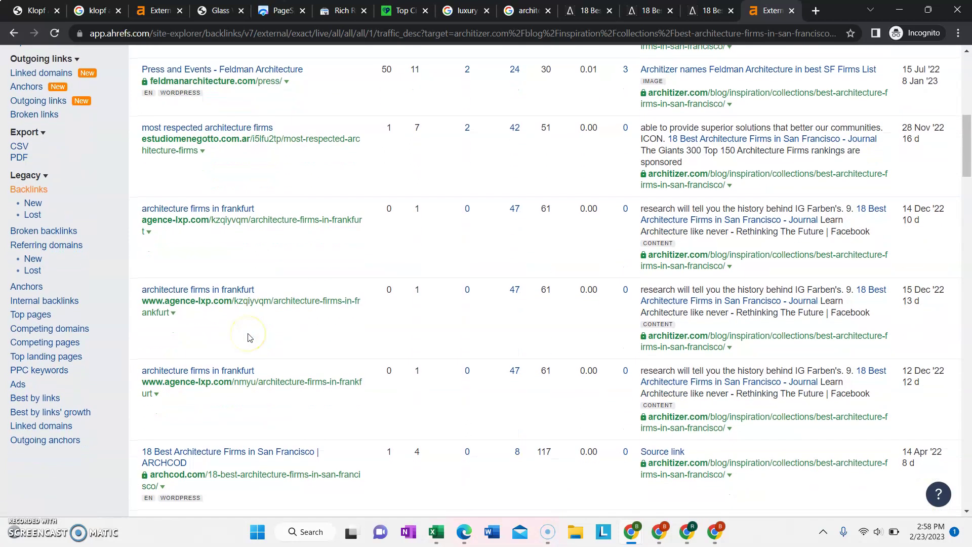
scroll(248, 338, "down", 4)
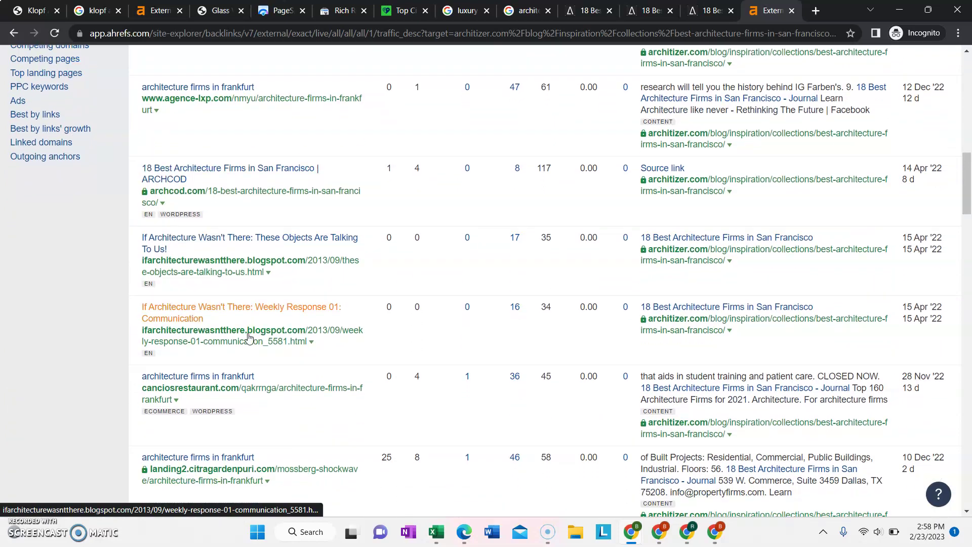
scroll(248, 337, "down", 4)
scroll(249, 337, "up", 8)
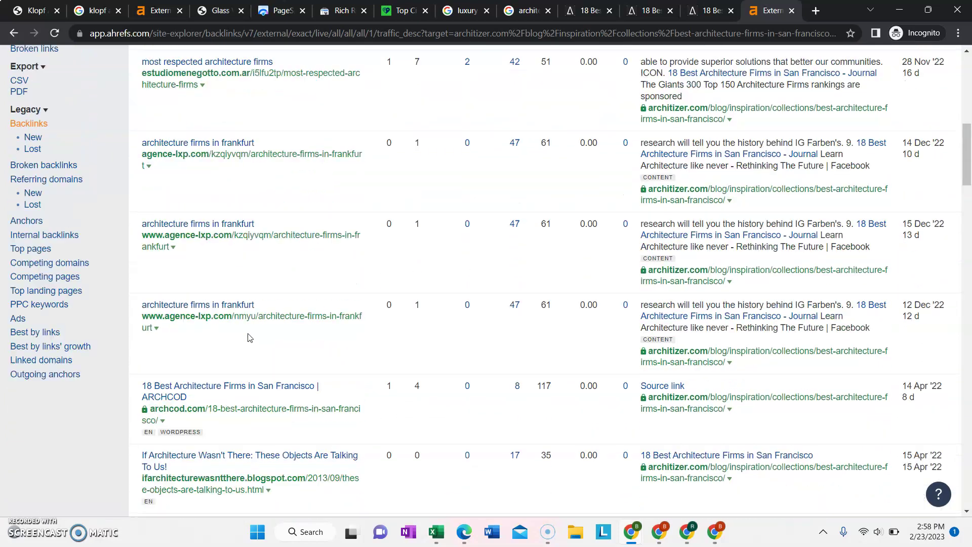
scroll(249, 338, "up", 5)
Step: Go back to the Architizer article's overview, then show klopfarchitecture.com's backlinks report with 3,886 backlinks
key("ctrl+shift+Tab")
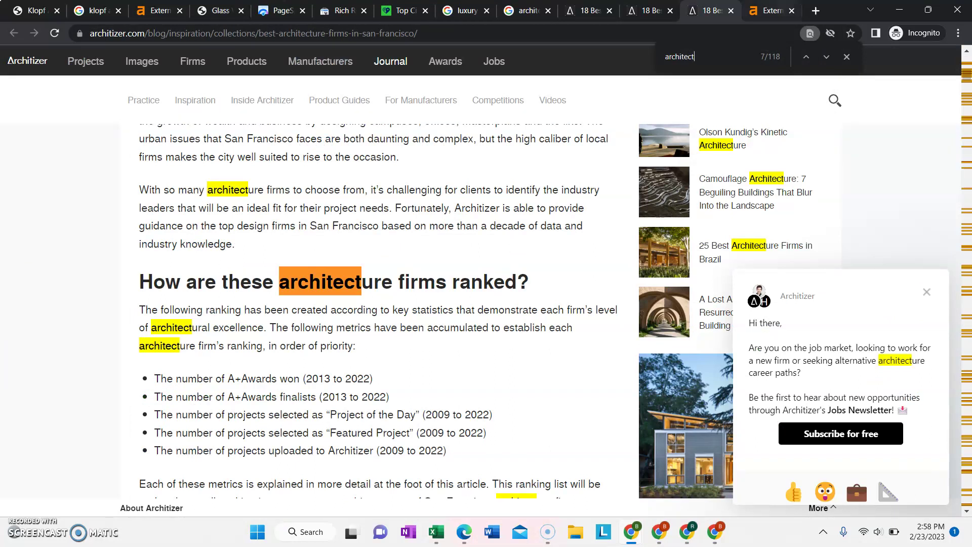
right_click(777, 10)
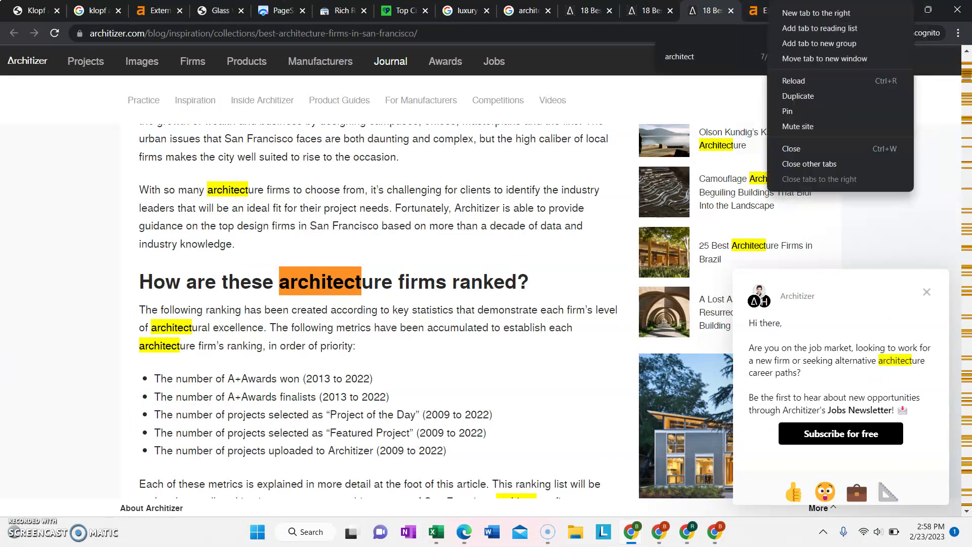
left_click(760, 10)
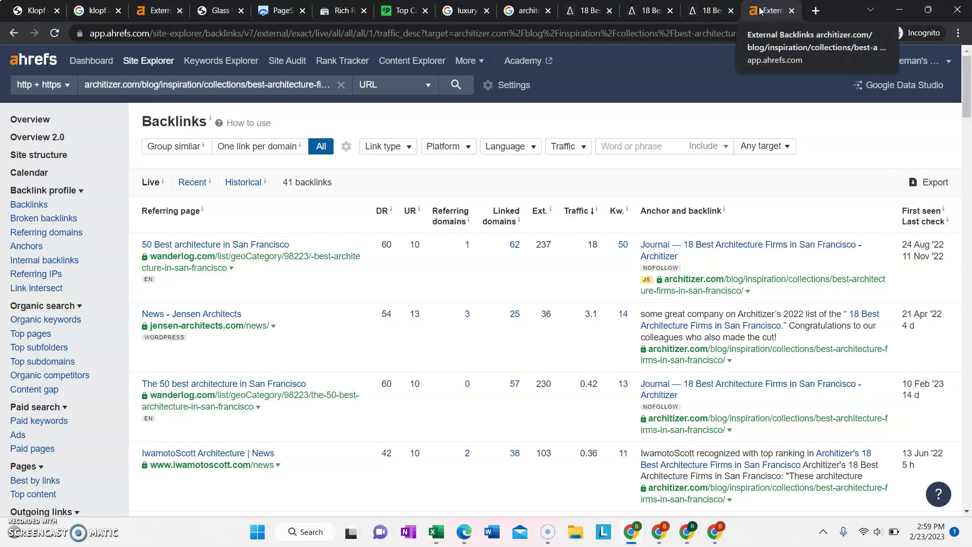
left_click(50, 124)
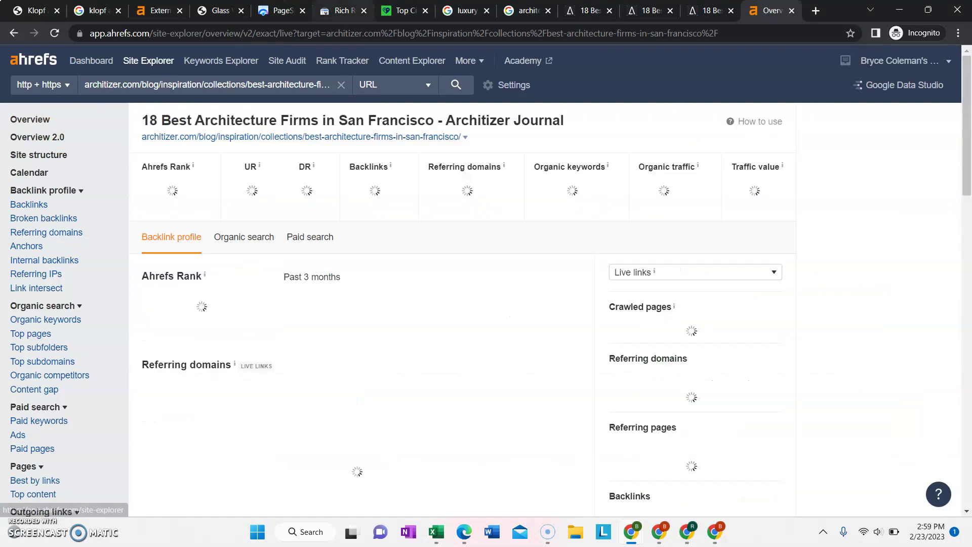
left_click(158, 10)
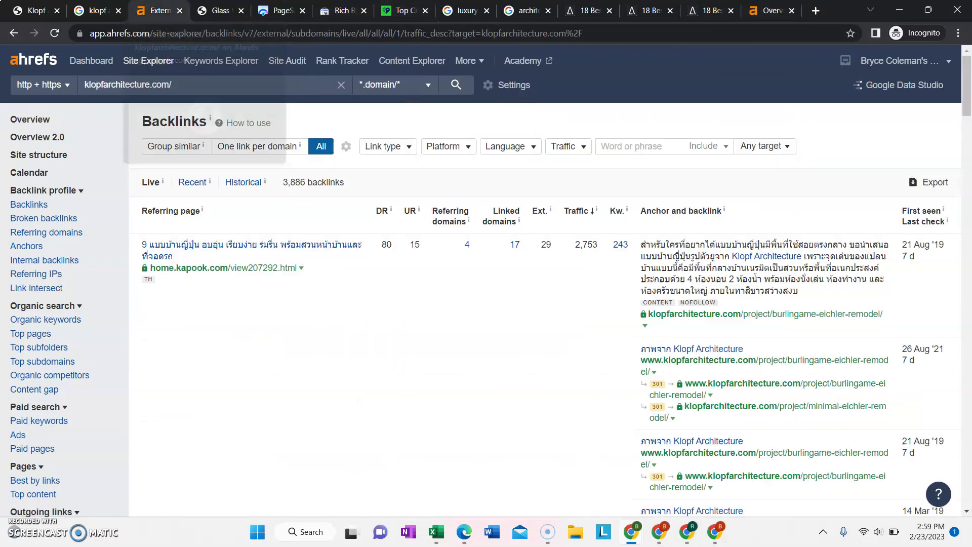
Step: Look over the 'klopf architecture' results and the business panel's 4.9/5 Houzz rating from 42 reviews
key("ctrl+shift+Tab")
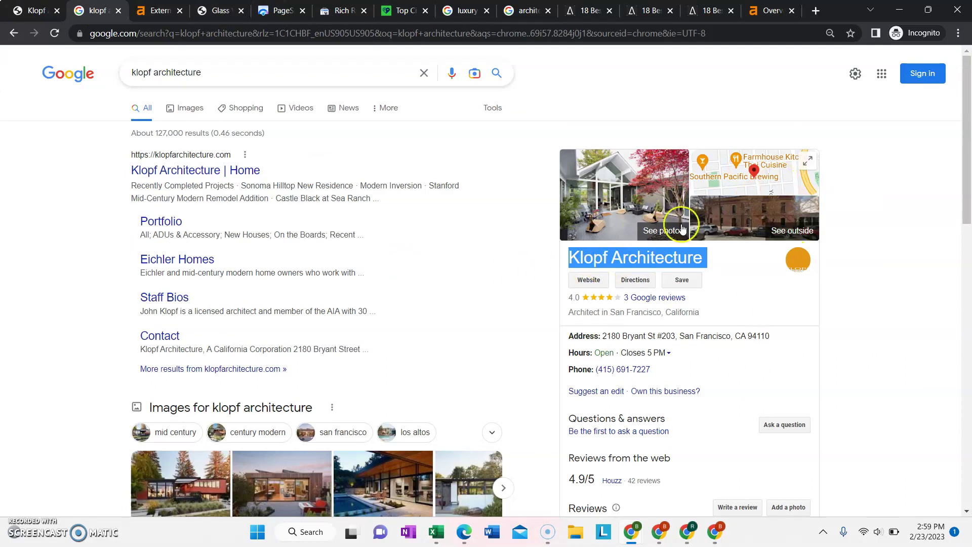
scroll(441, 392, "down", 3)
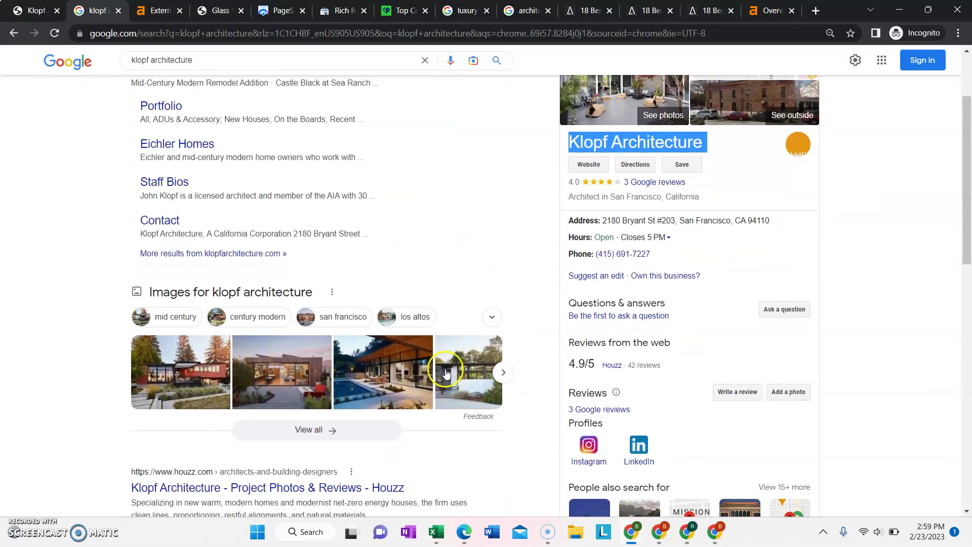
scroll(444, 369, "up", 3)
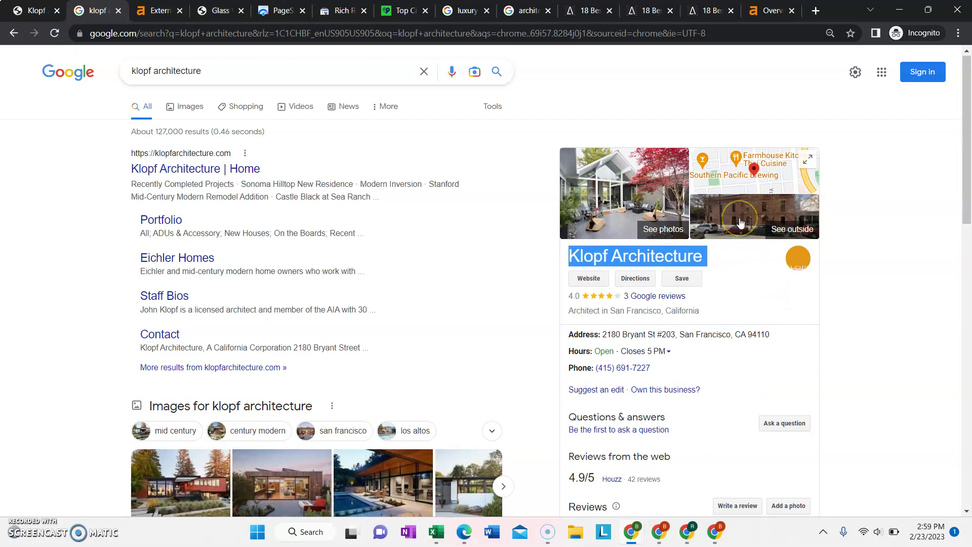
Step: Open Klopf Architecture in Google Maps and scroll through its place details
left_click(731, 179)
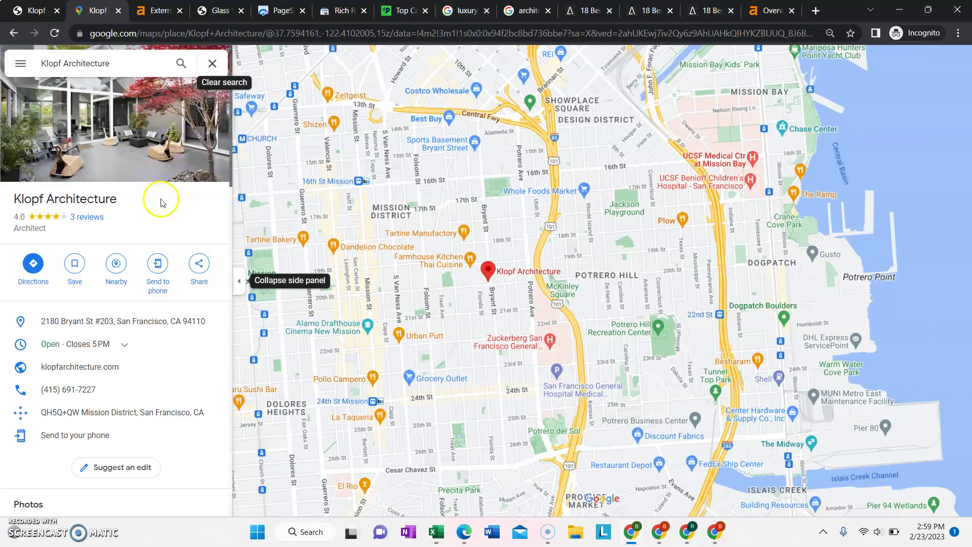
scroll(131, 284, "down", 15)
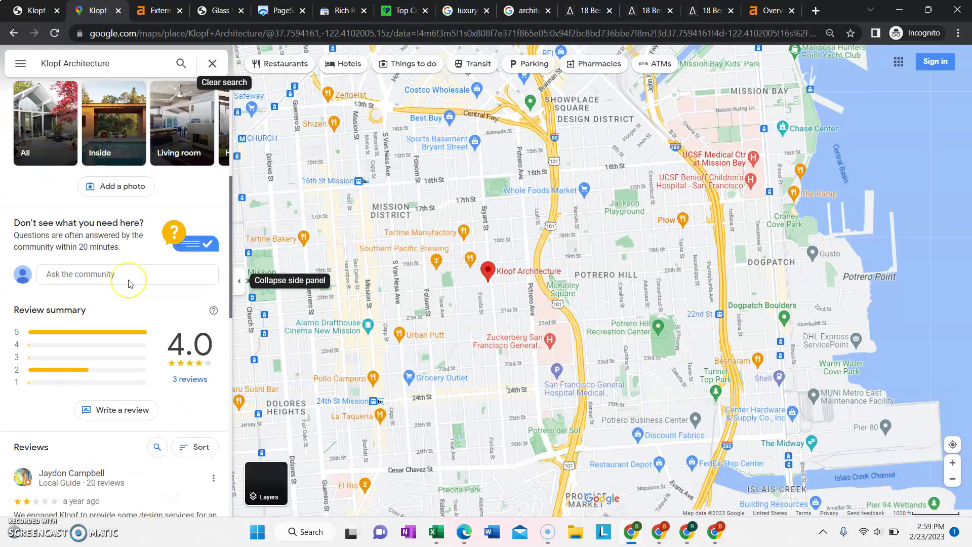
scroll(128, 284, "down", 4)
scroll(128, 284, "up", 20)
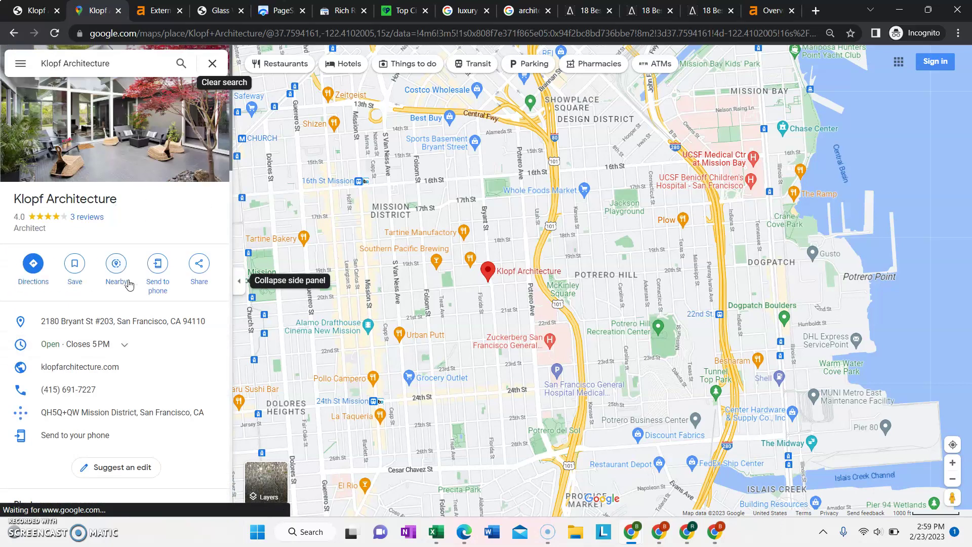
scroll(132, 343, "down", 6)
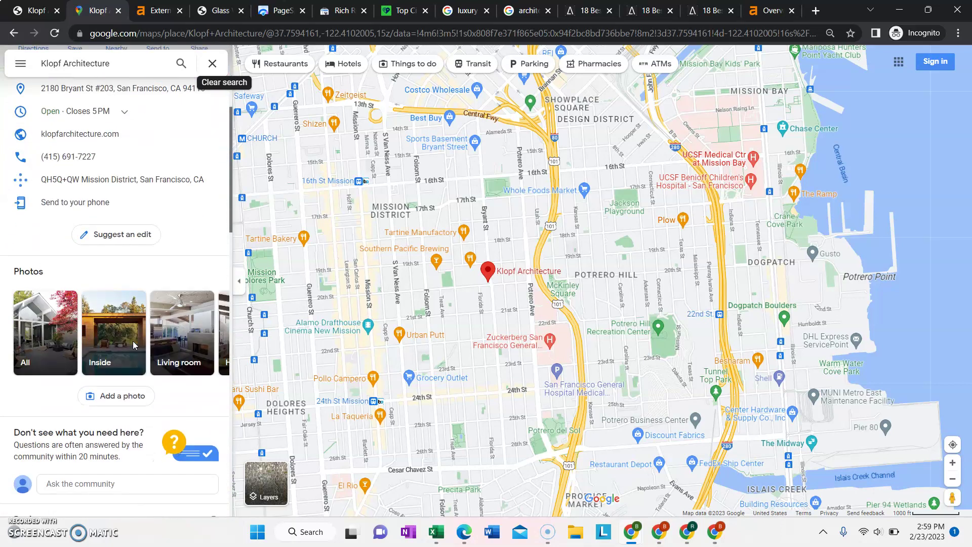
scroll(133, 344, "down", 8)
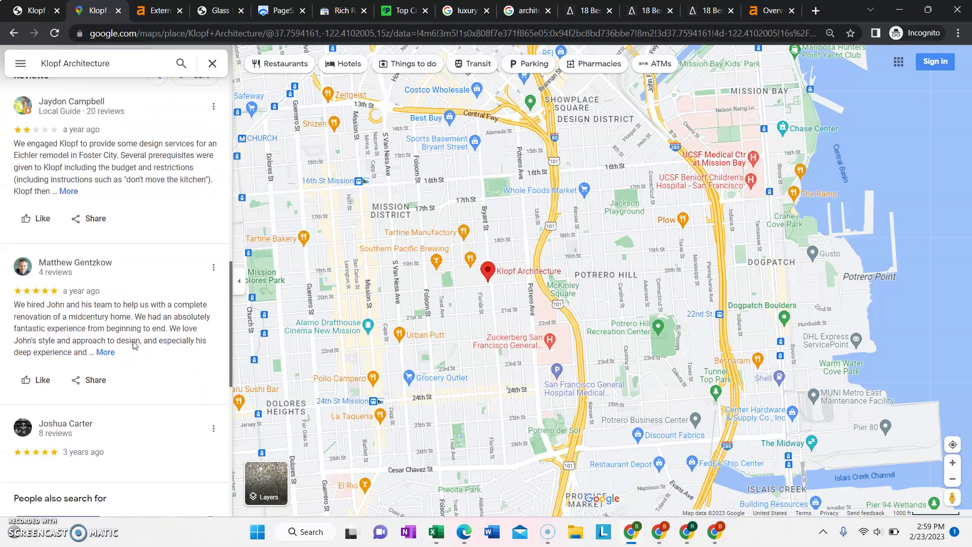
scroll(135, 345, "up", 15)
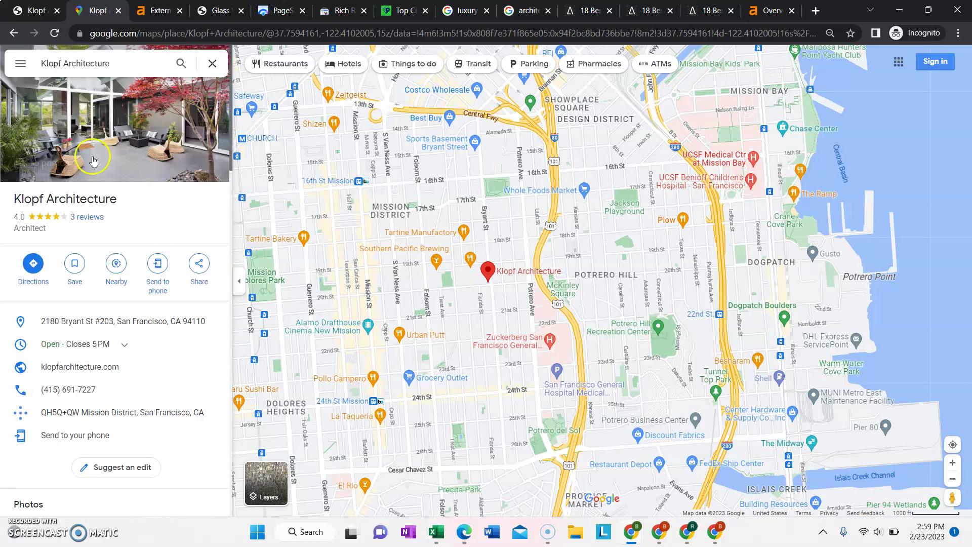
Step: Browse the listing's photo gallery, then return to the place page
left_click(91, 154)
scroll(129, 365, "down", 15)
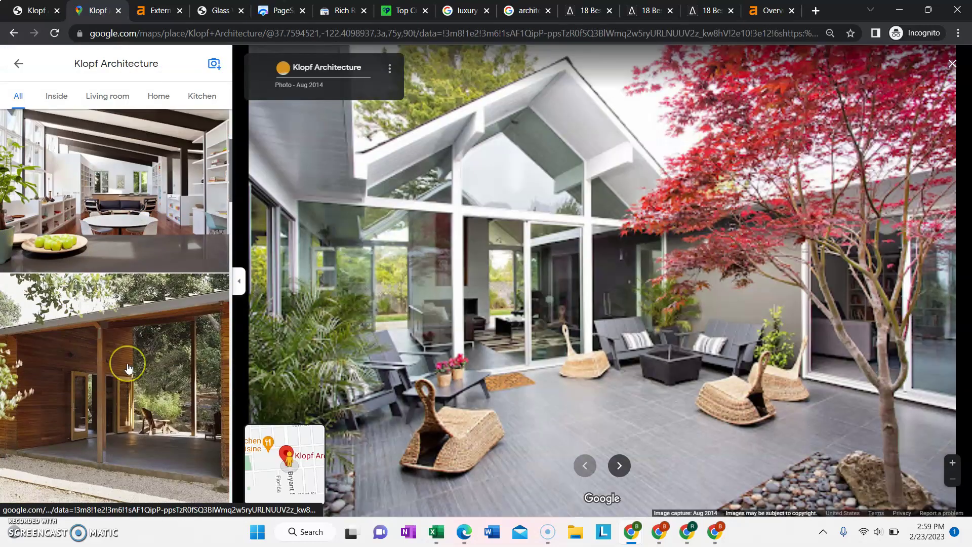
scroll(128, 368, "down", 10)
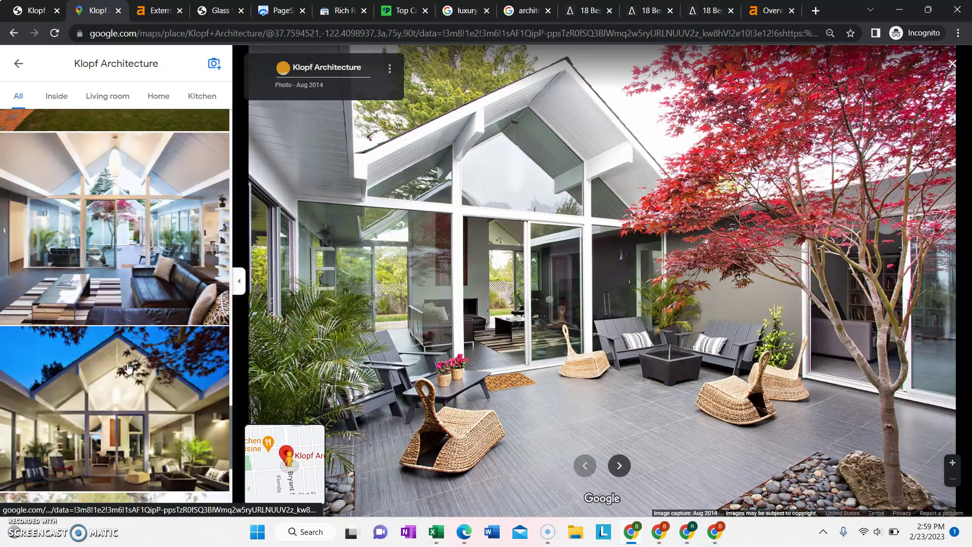
scroll(128, 368, "down", 5)
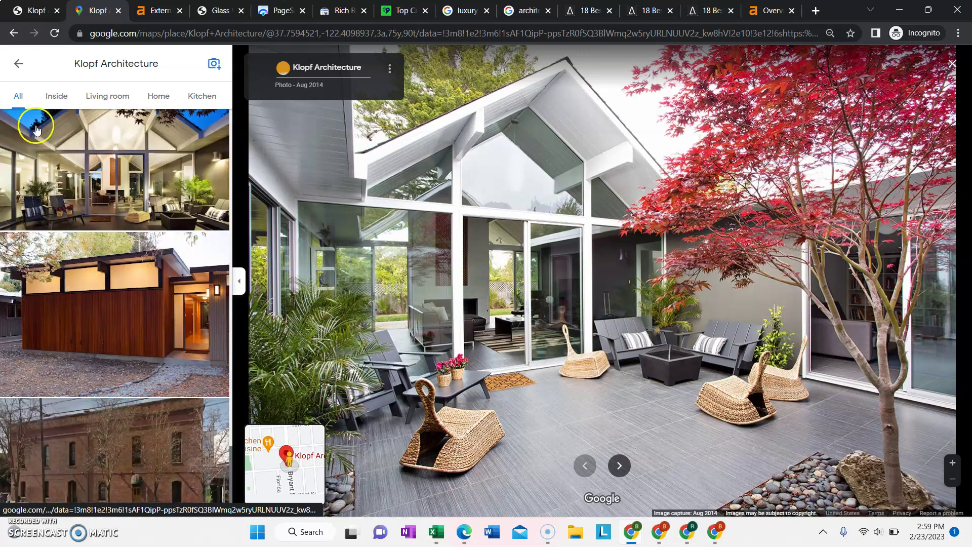
left_click(18, 66)
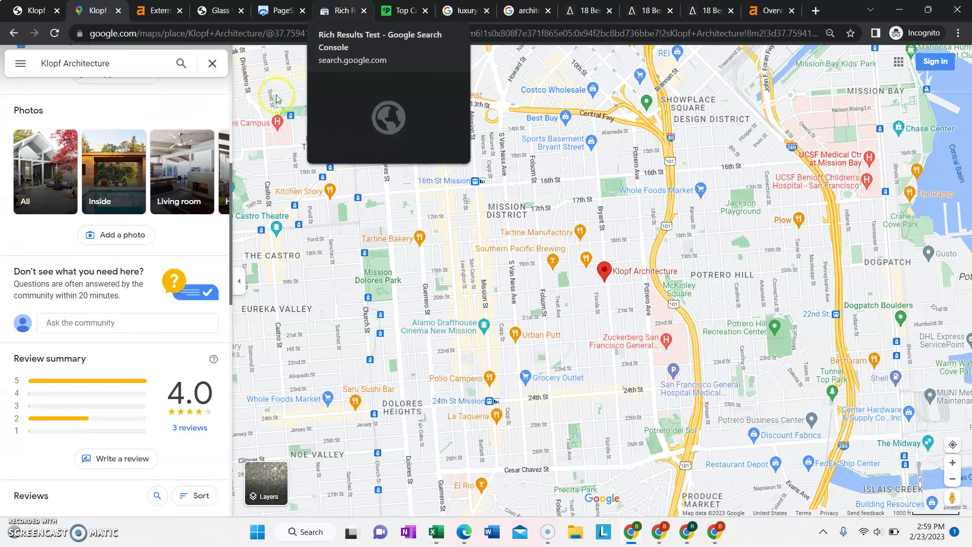
Step: Scroll through the listing's reviews and back to the top of the place page
scroll(76, 197, "down", 8)
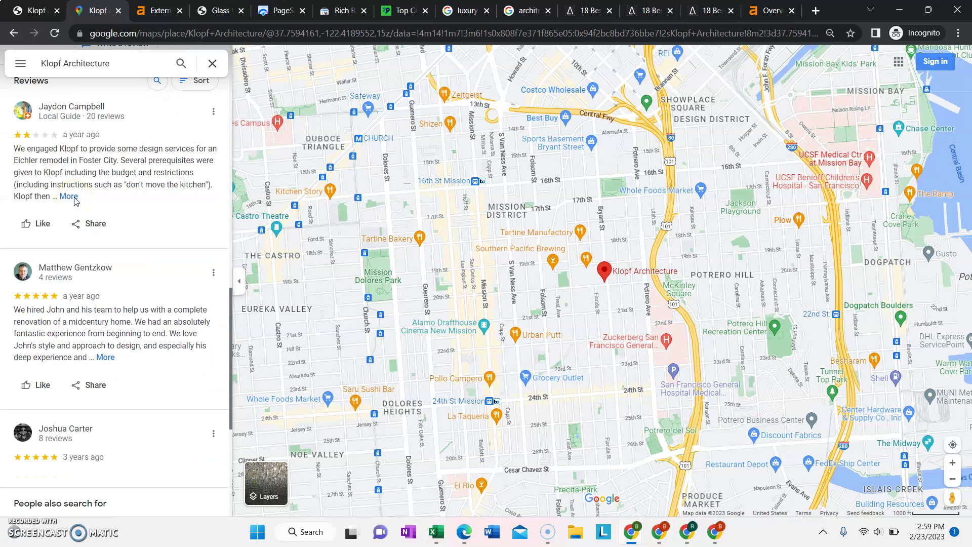
scroll(75, 201, "down", 10)
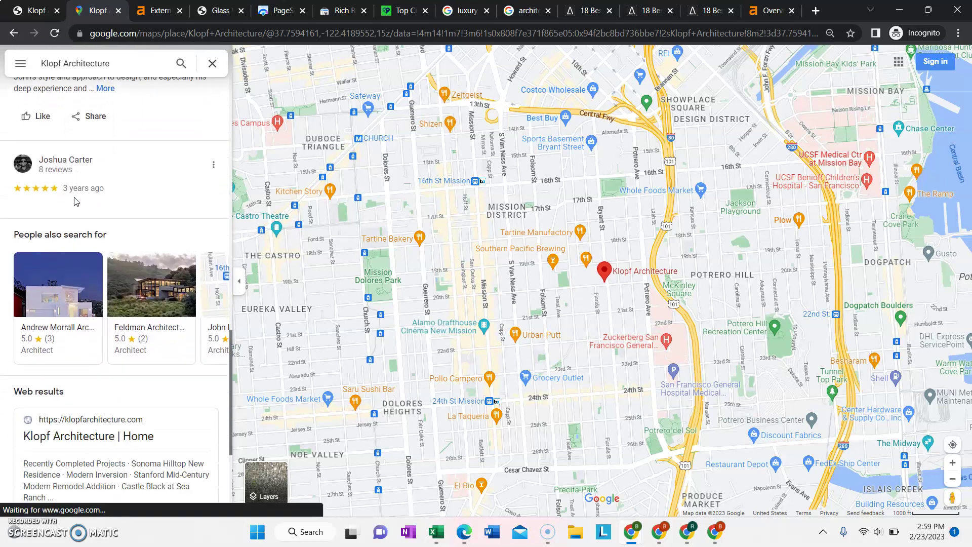
scroll(75, 201, "up", 20)
scroll(74, 201, "up", 5)
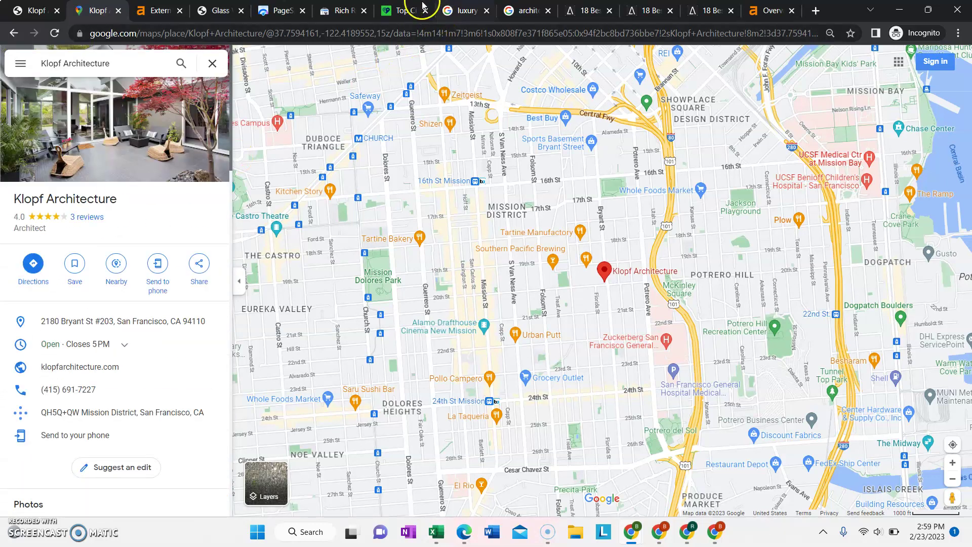
Step: Bring back the 'architect company in san francisco' results and dismiss the search suggestions
left_click(405, 10)
left_click(527, 11)
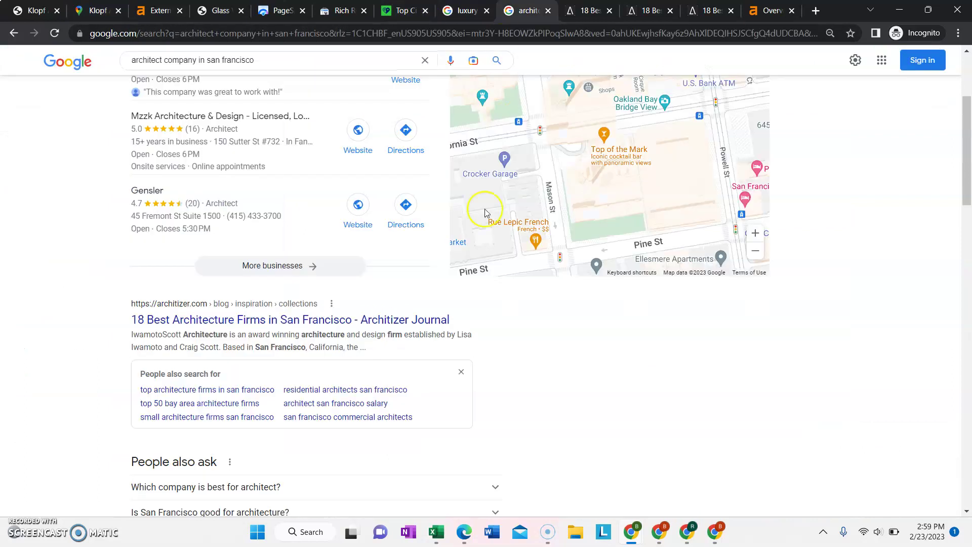
scroll(468, 353, "up", 4)
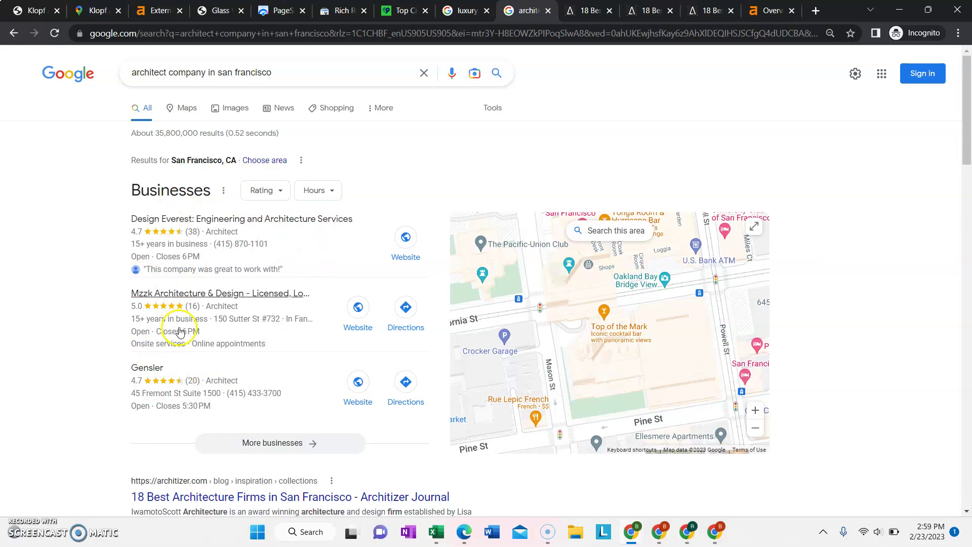
left_click(246, 76)
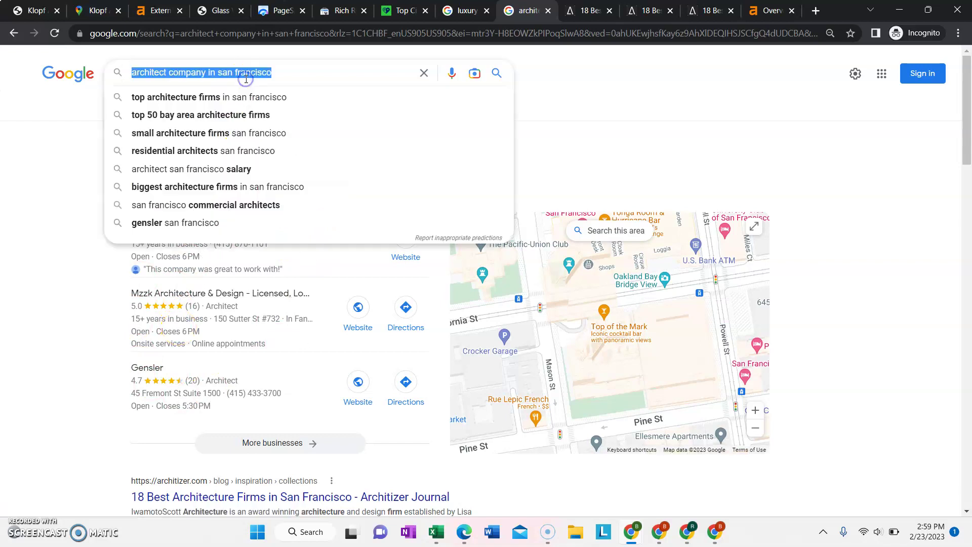
left_click(58, 142)
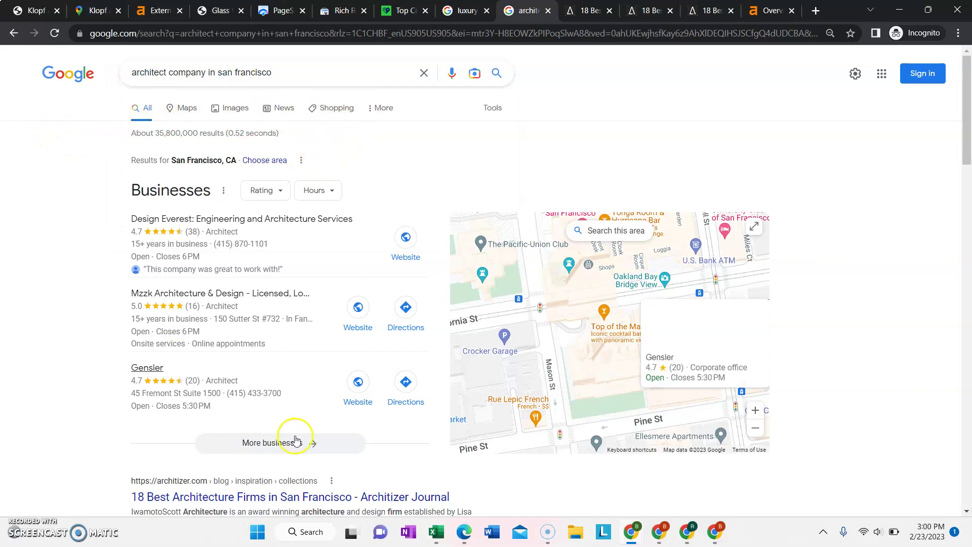
Step: Scroll the results listing Design Everest, Mzzk Architecture and Gensler, and zoom the Businesses map out over San Francisco
scroll(228, 261, "down", 5)
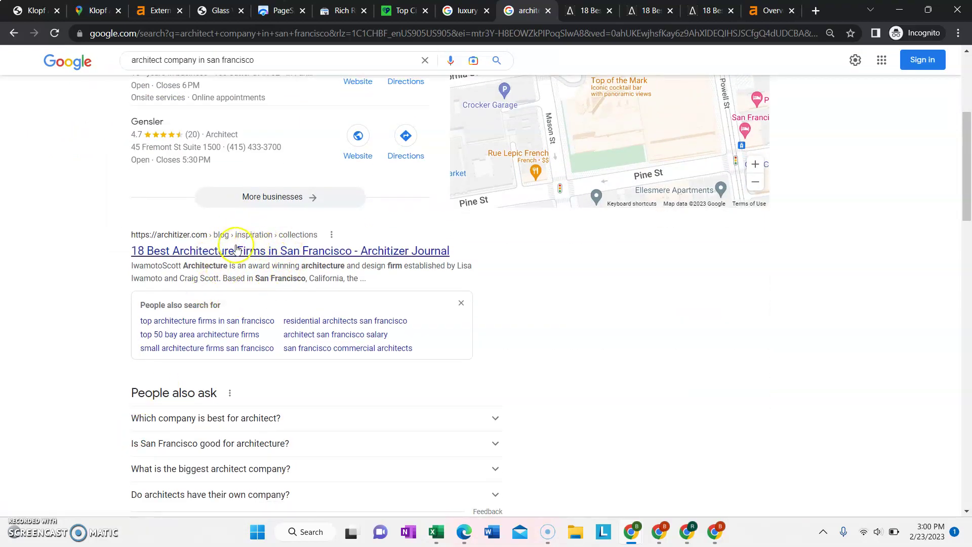
scroll(245, 248, "up", 5)
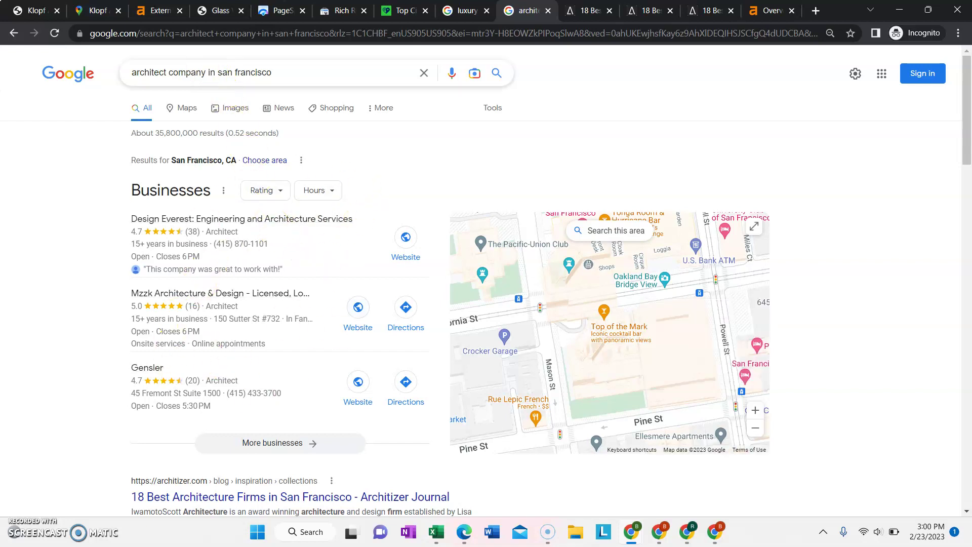
scroll(315, 337, "down", 3)
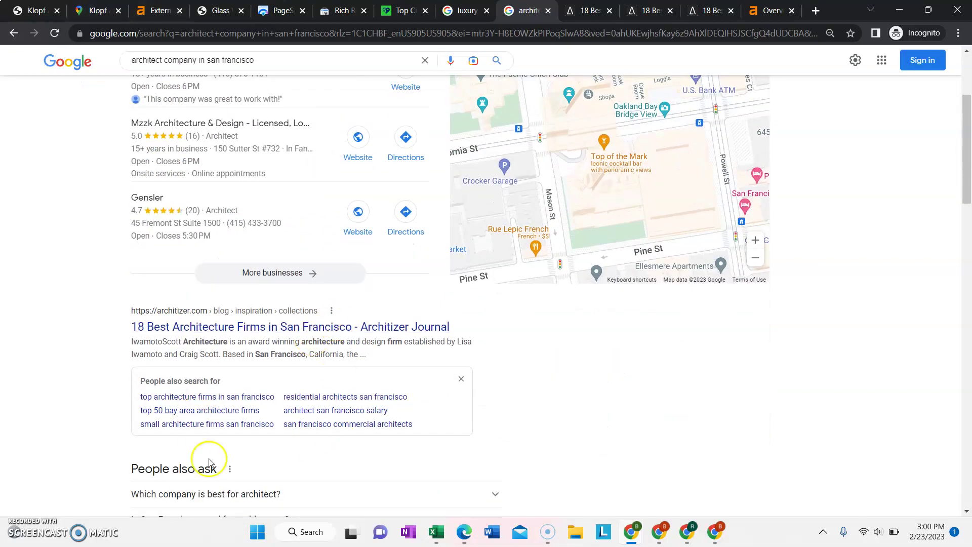
scroll(296, 343, "up", 3)
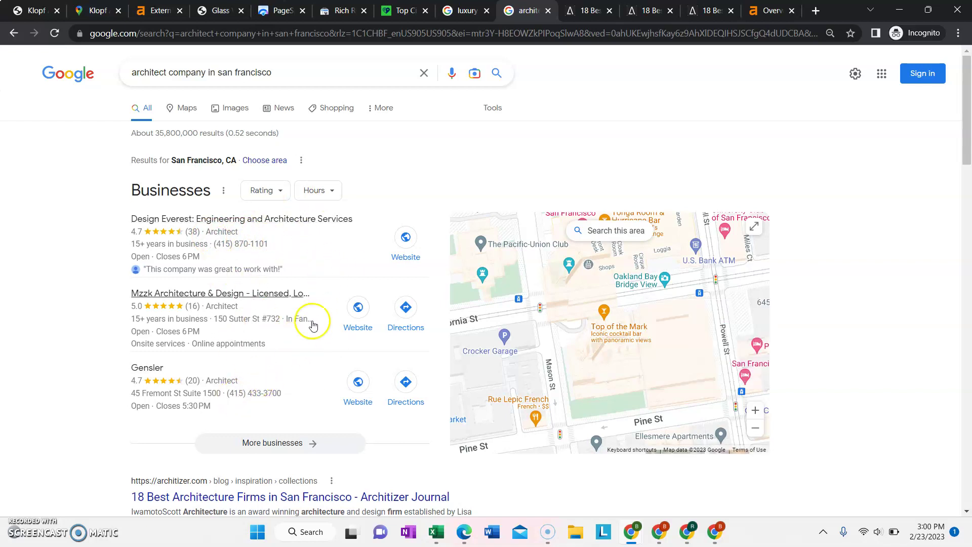
scroll(658, 342, "down", 5)
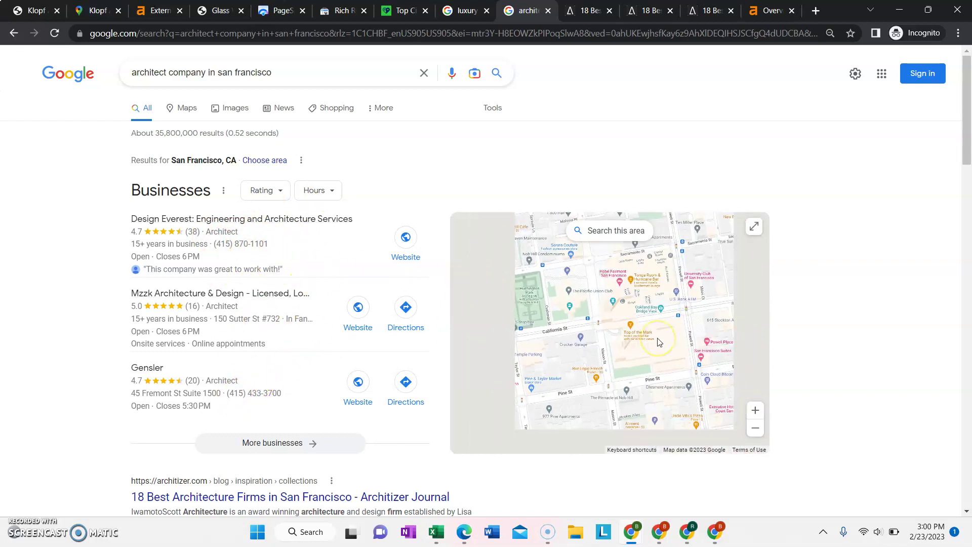
scroll(658, 341, "down", 2)
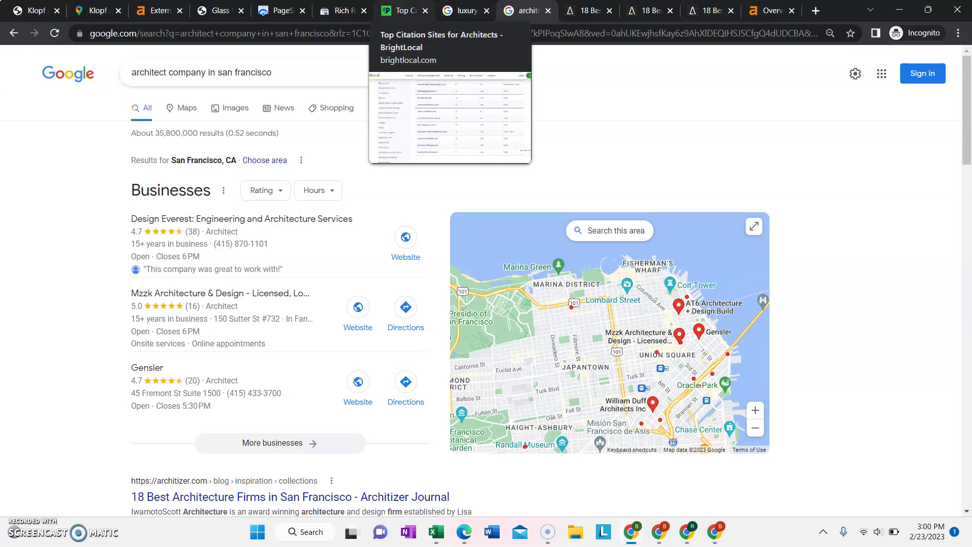
Step: Close the crashed PageSpeed Insights tab
left_click(403, 11)
left_click(278, 11)
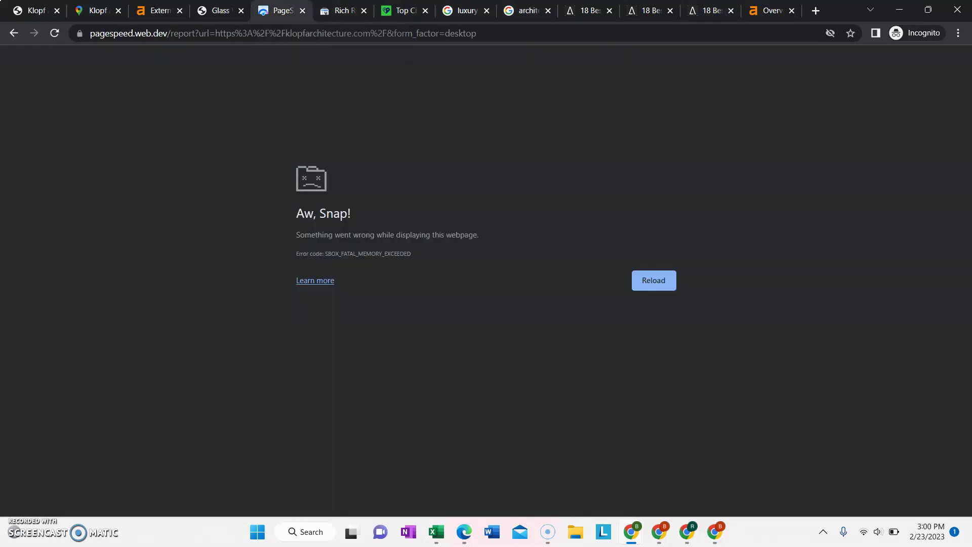
key("ctrl+shift+Tab")
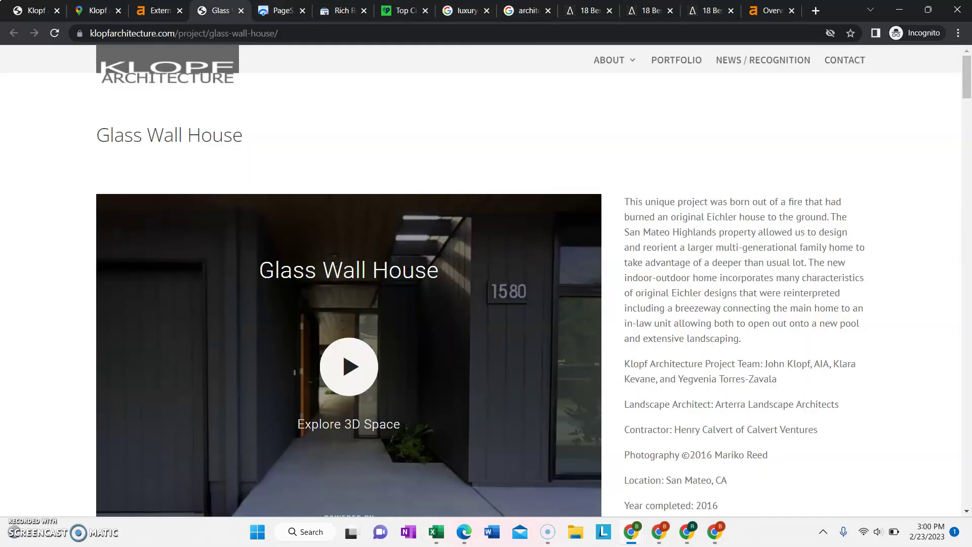
left_click(303, 11)
left_click(158, 11)
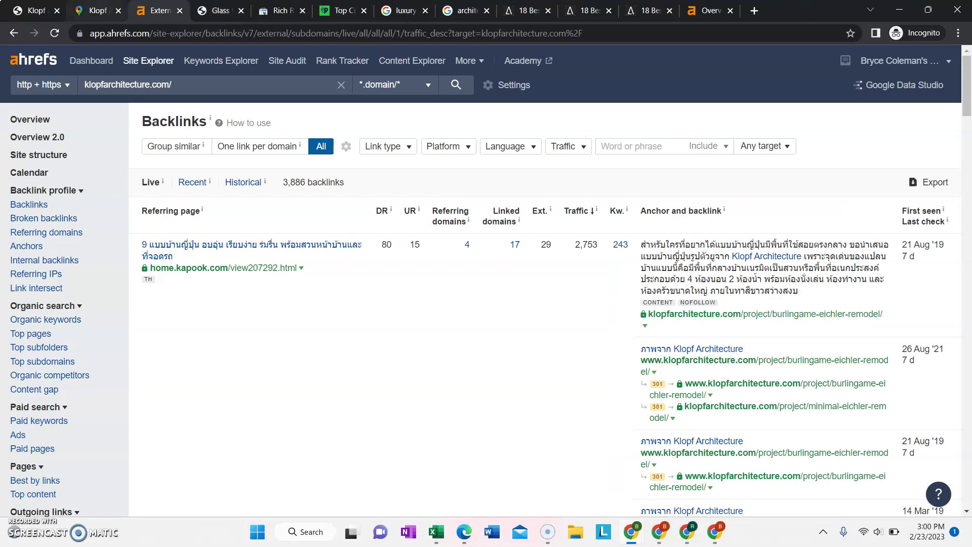
Step: Return to the Klopf Architecture map and zoom out to a wide Northern California view
key("ctrl+shift+Tab")
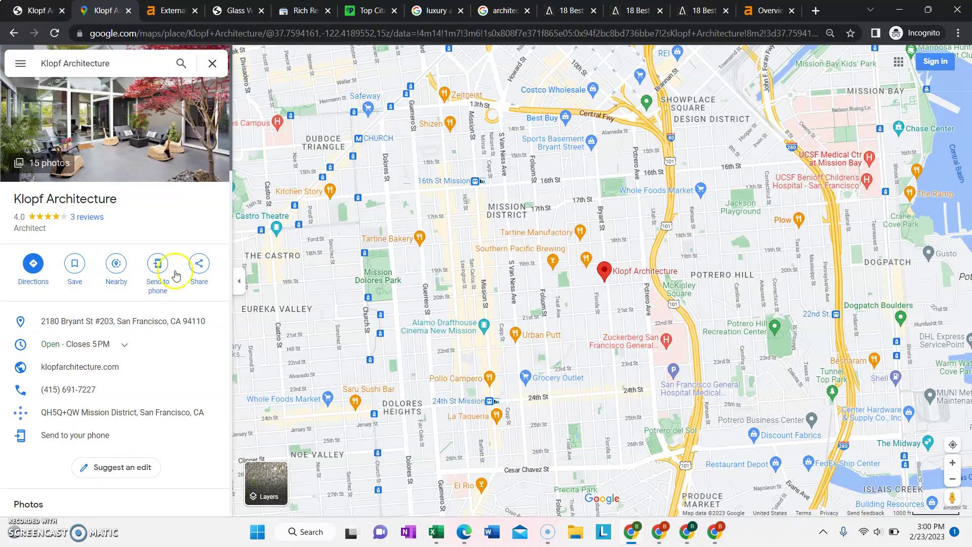
scroll(543, 329, "down", 3)
scroll(542, 326, "down", 5)
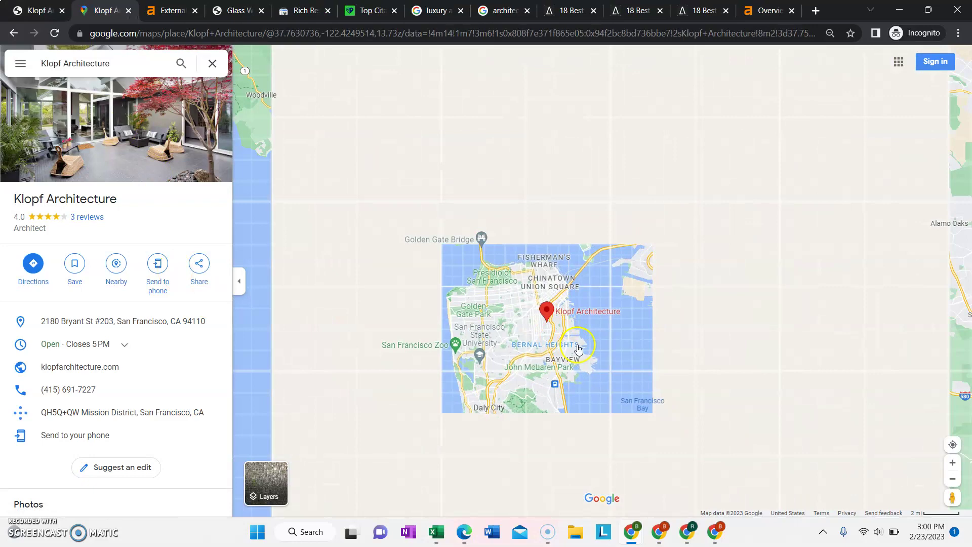
scroll(622, 348, "down", 3)
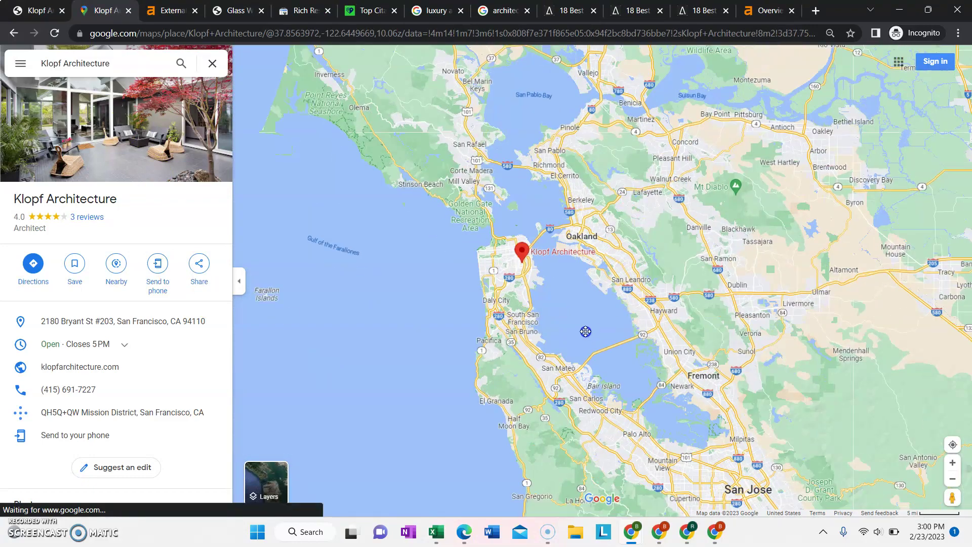
scroll(633, 349, "down", 4)
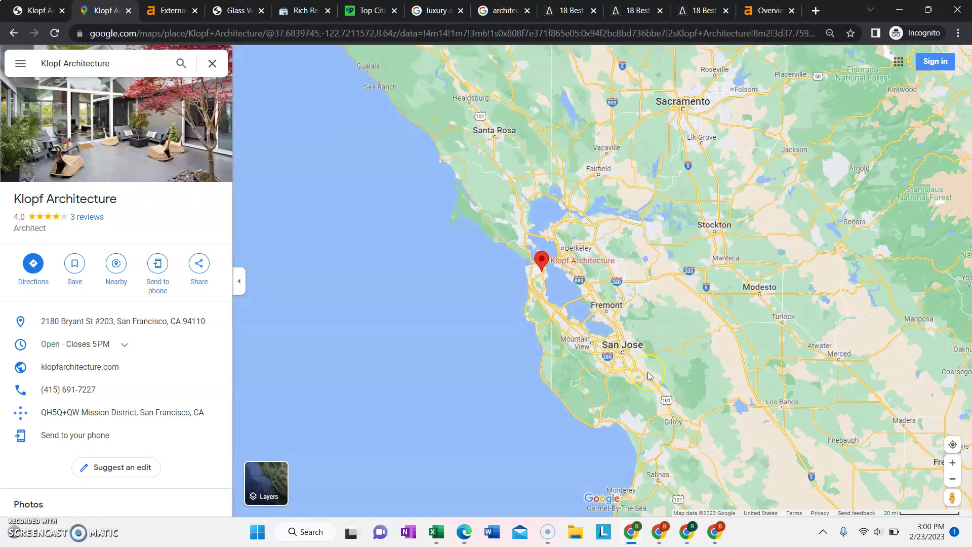
left_click(233, 405)
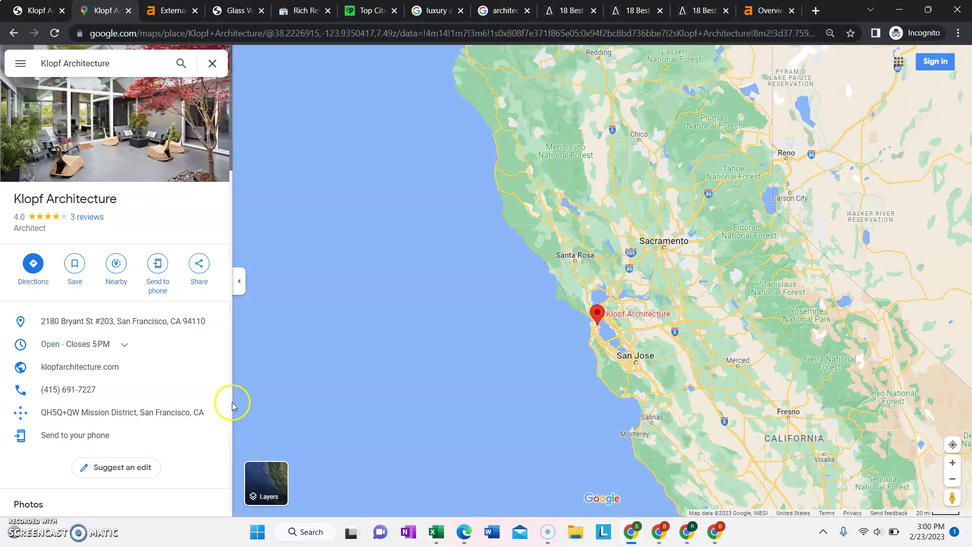